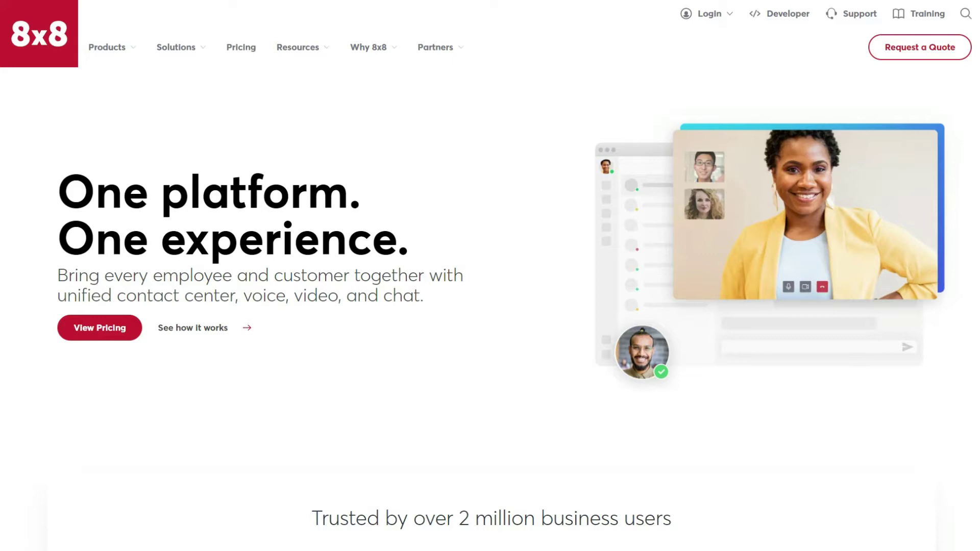
# - Scroll the 8x8 homepage past the customer logos to the eXperience Communications Platform features
pyautogui.scroll(-5, 490, 285)
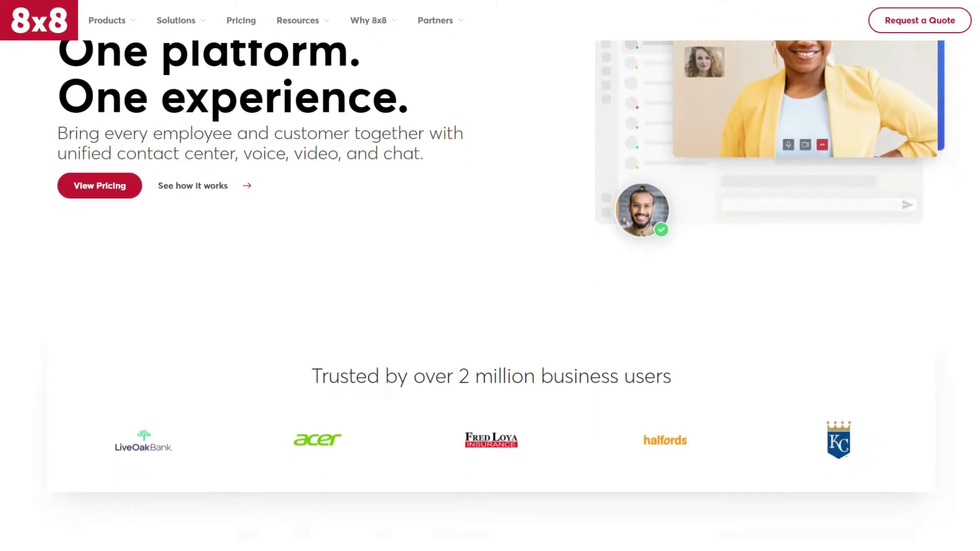
pyautogui.scroll(-5, 490, 296)
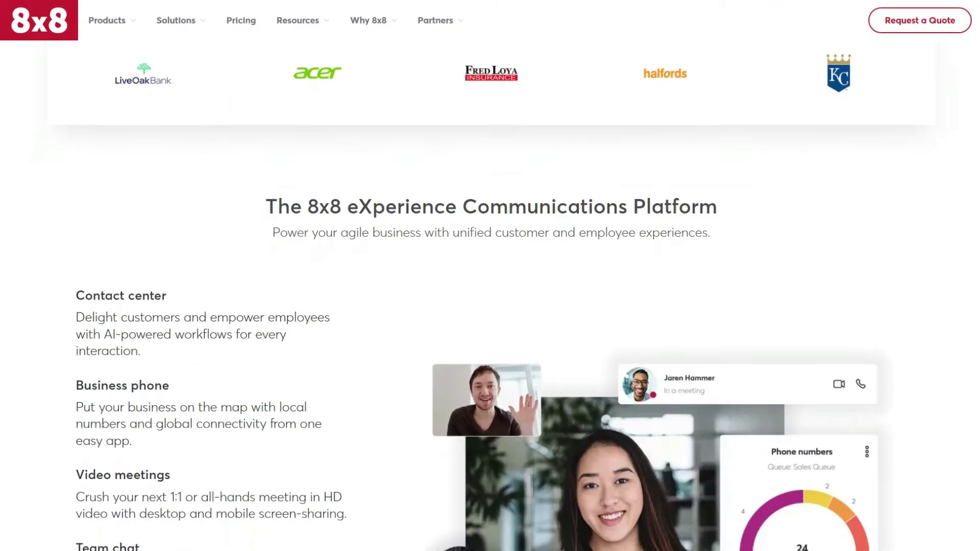
pyautogui.scroll(-4, 490, 296)
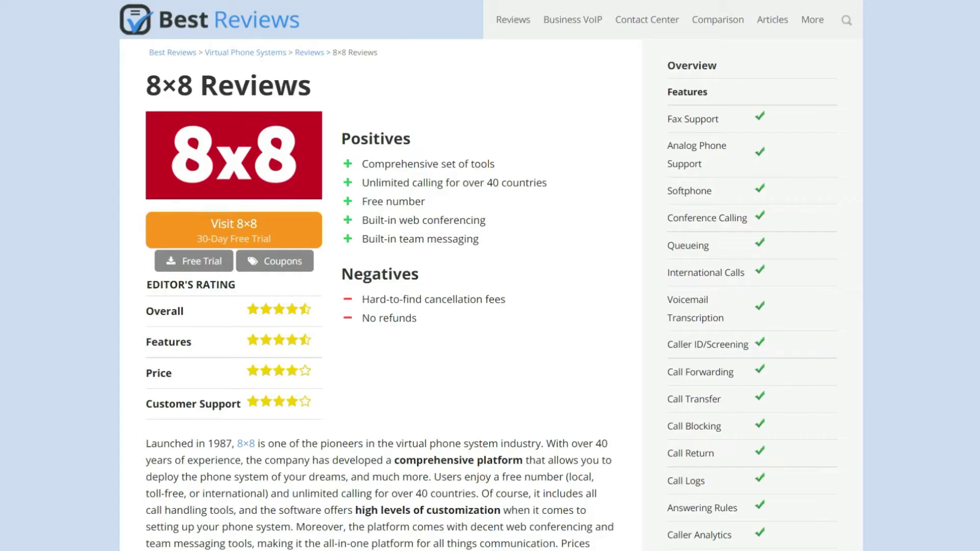
# - Scroll the Best Reviews 8x8 review through Features, All-in-One Communication and Call Handling
pyautogui.scroll(-5, 490, 276)
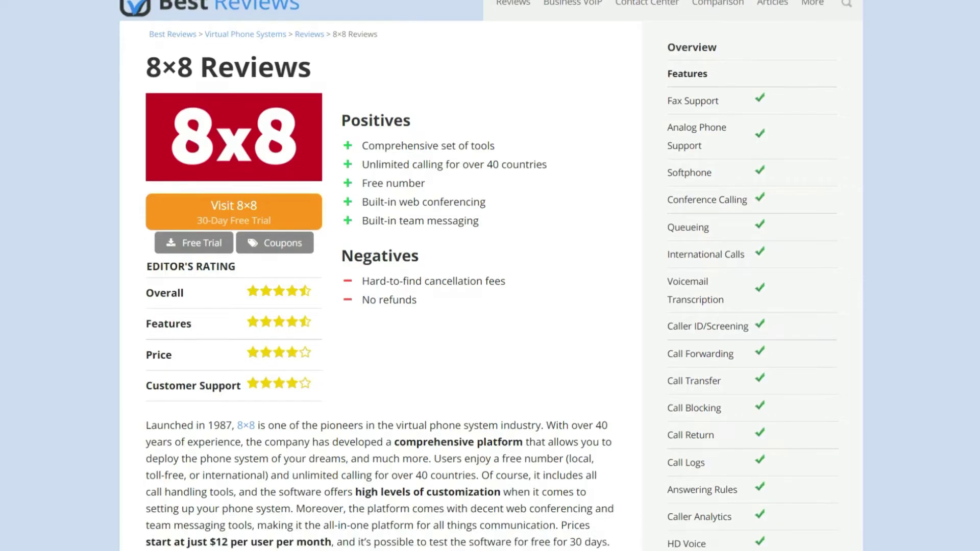
pyautogui.scroll(-3, 489, 275)
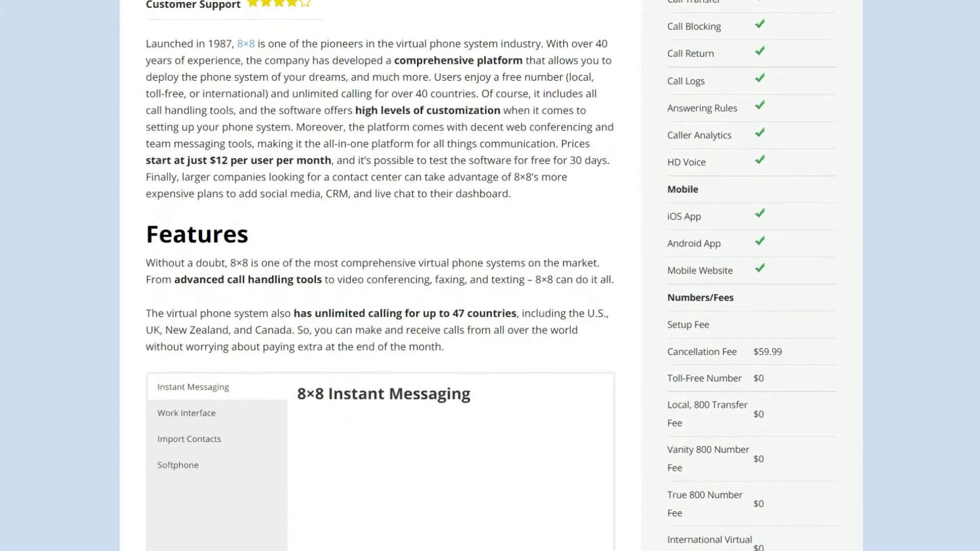
pyautogui.scroll(-8, 490, 276)
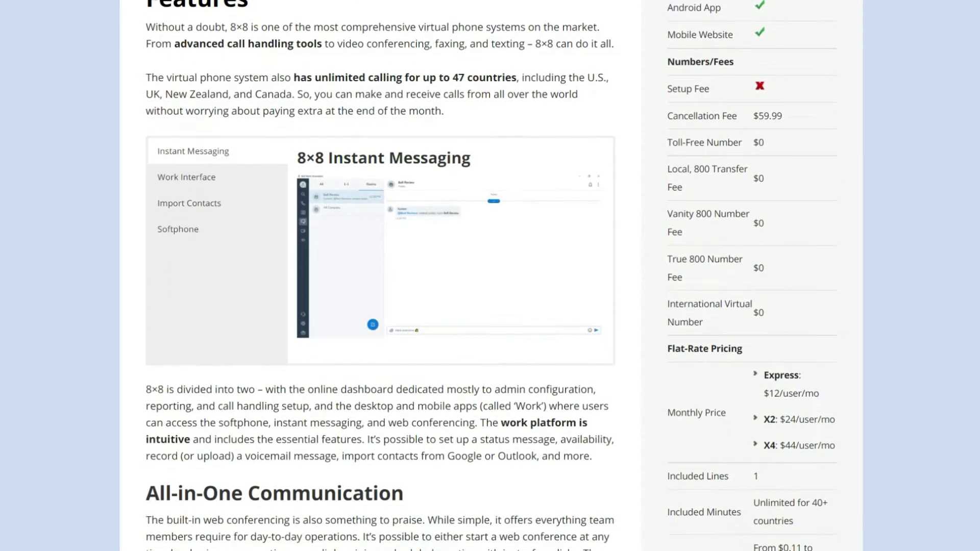
pyautogui.scroll(-5, 490, 275)
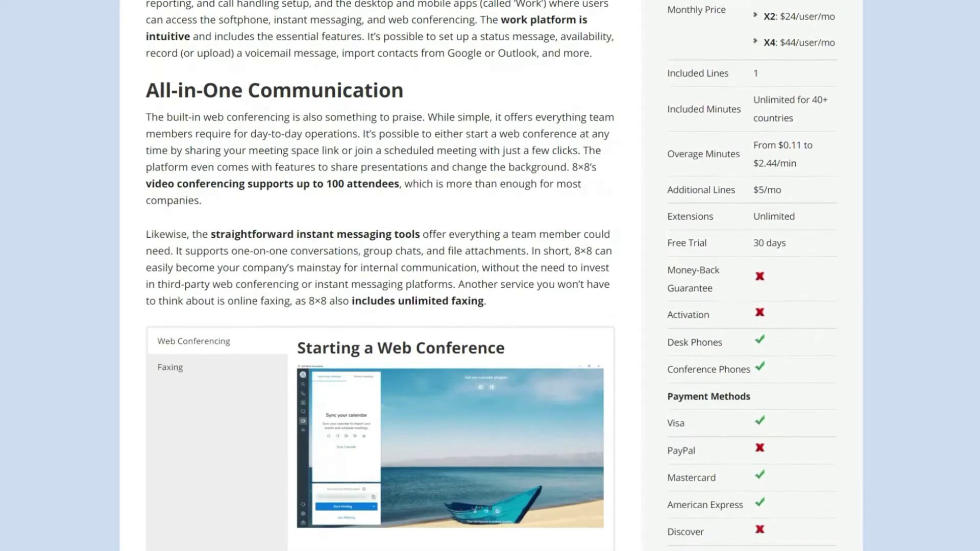
pyautogui.scroll(-7, 490, 275)
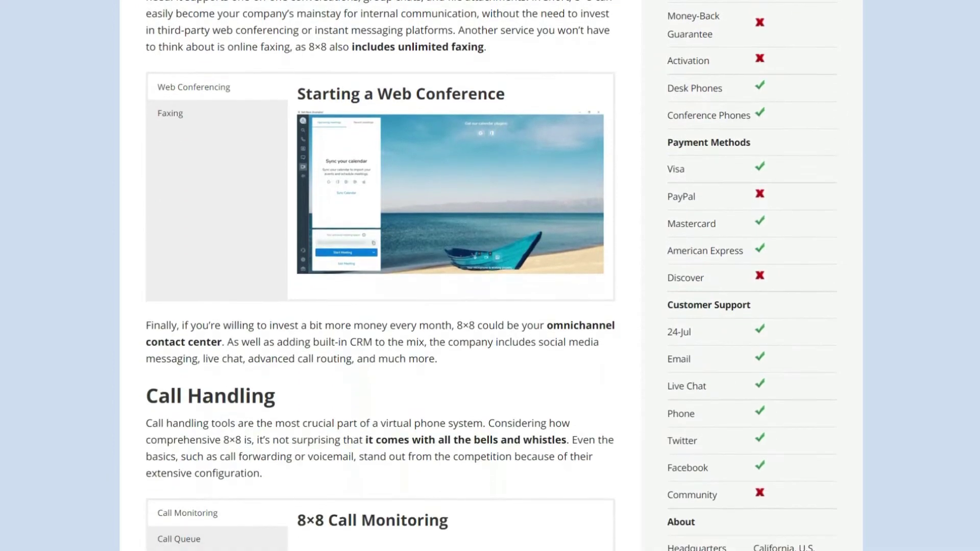
pyautogui.scroll(-3, 490, 275)
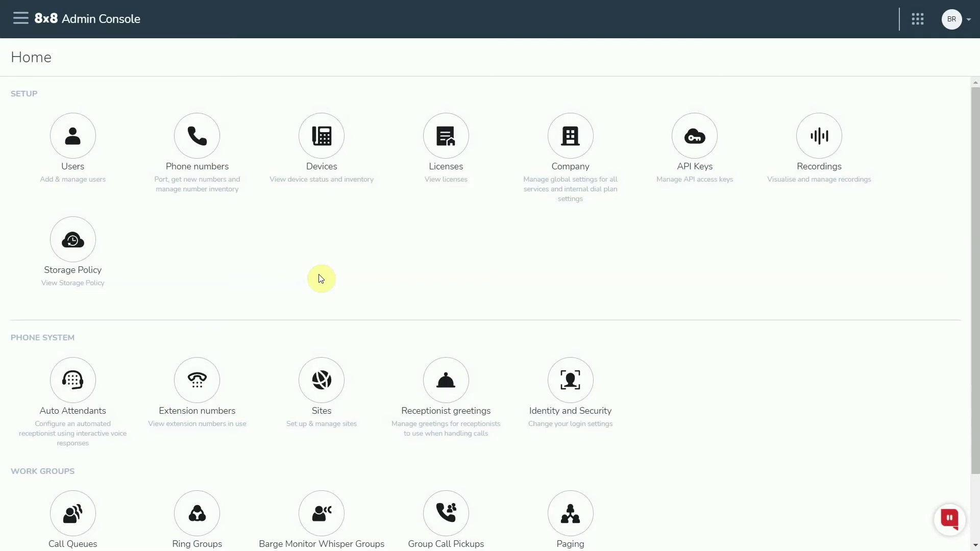
# - Go to the Phone numbers inventory and start claiming a new phone number
pyautogui.scroll(-2, 321, 279)
pyautogui.scroll(2, 321, 279)
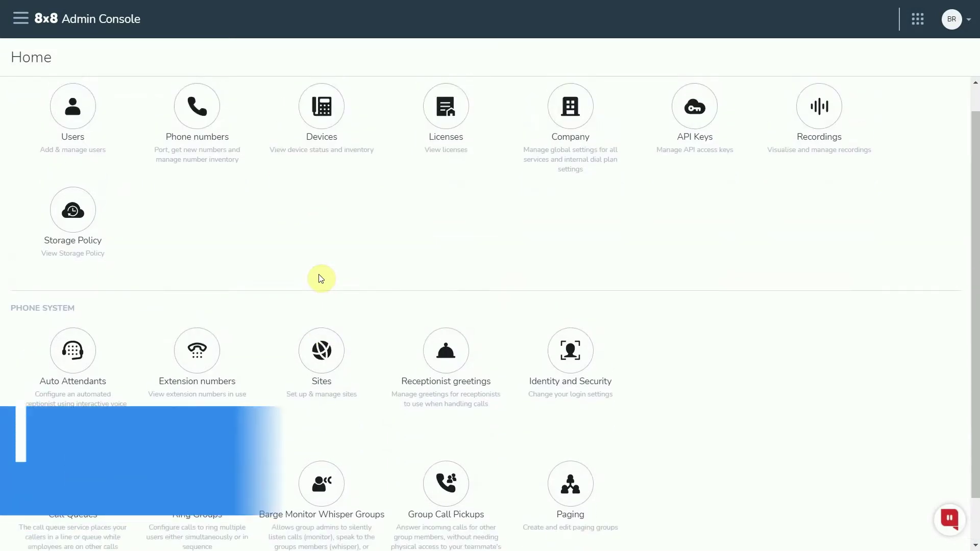
pyautogui.click(203, 158)
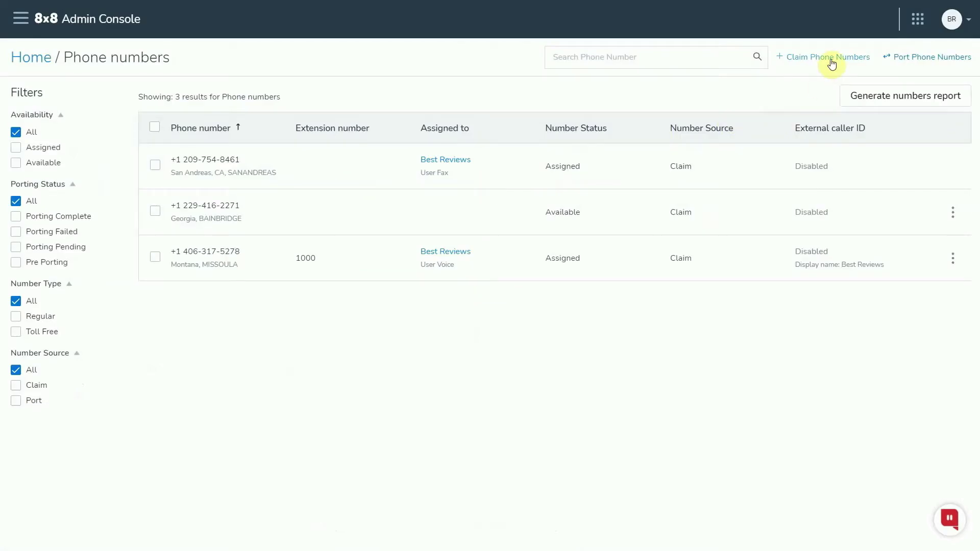
pyautogui.click(829, 58)
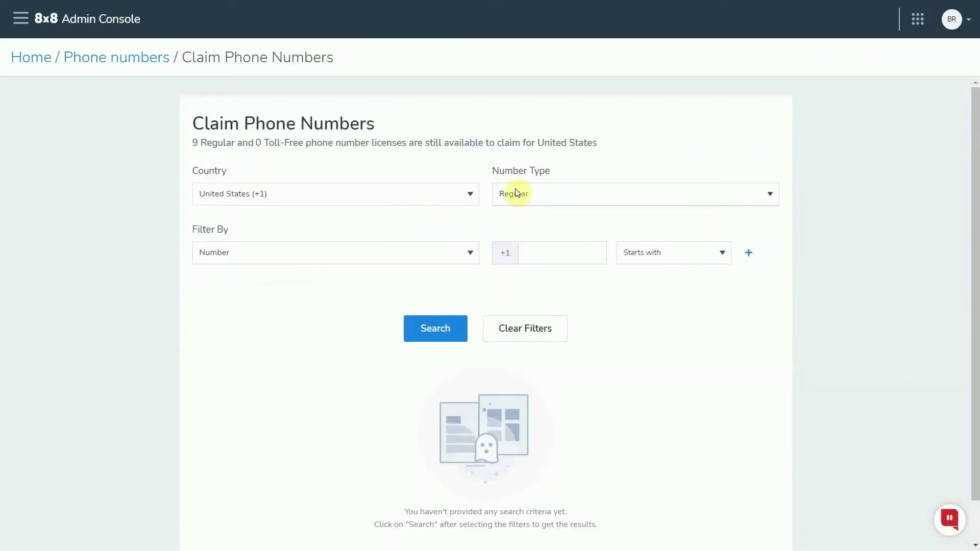
# - Set the number type to Regular and the country to United States
pyautogui.click(517, 193)
pyautogui.click(520, 225)
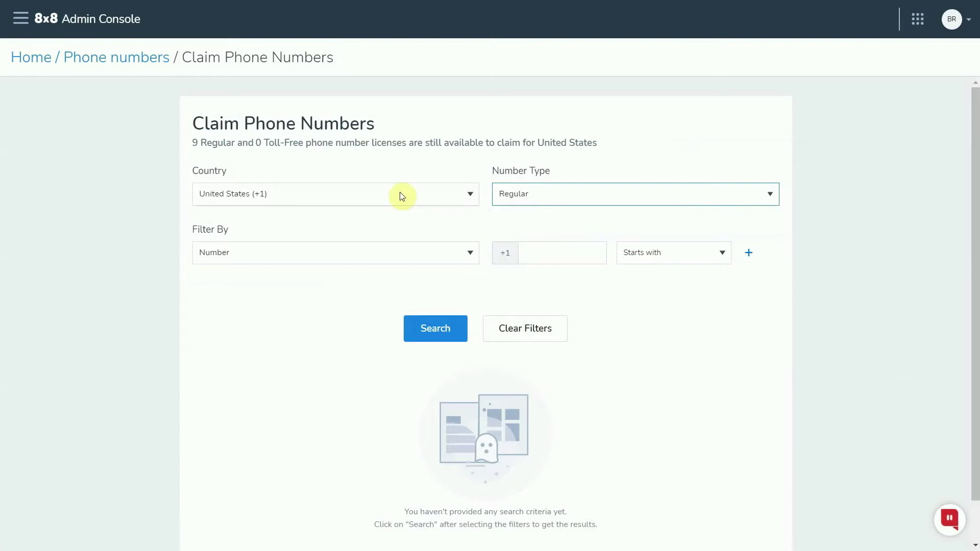
pyautogui.click(402, 196)
pyautogui.scroll(-3, 360, 316)
pyautogui.scroll(3, 359, 315)
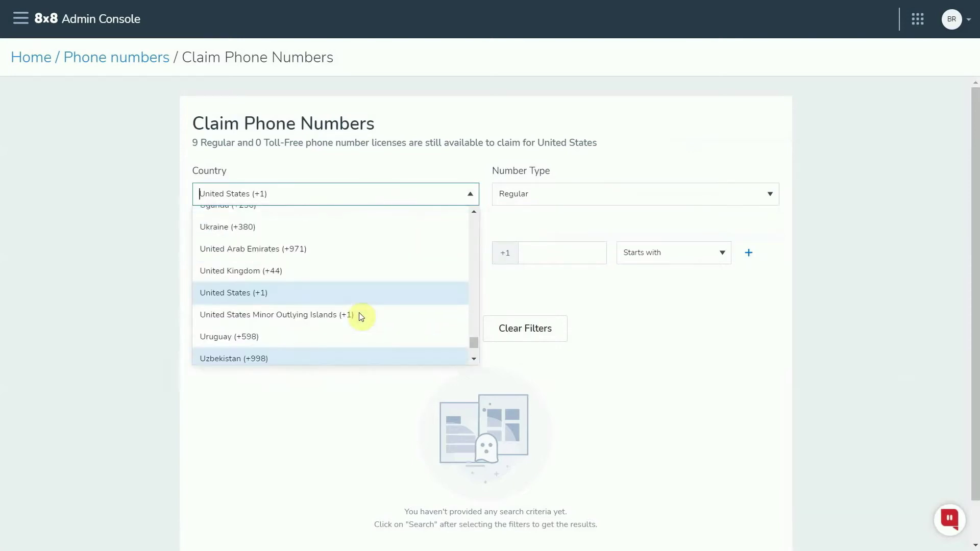
pyautogui.scroll(2, 359, 316)
pyautogui.scroll(-1, 359, 316)
pyautogui.click(357, 318)
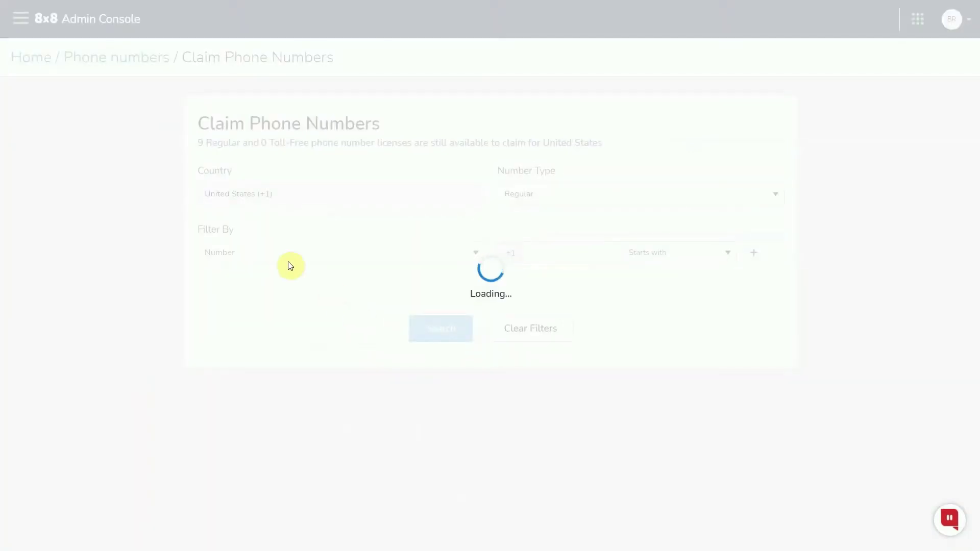
# - Filter available numbers by state, choose Florida, and search
pyautogui.click(289, 259)
pyautogui.click(281, 304)
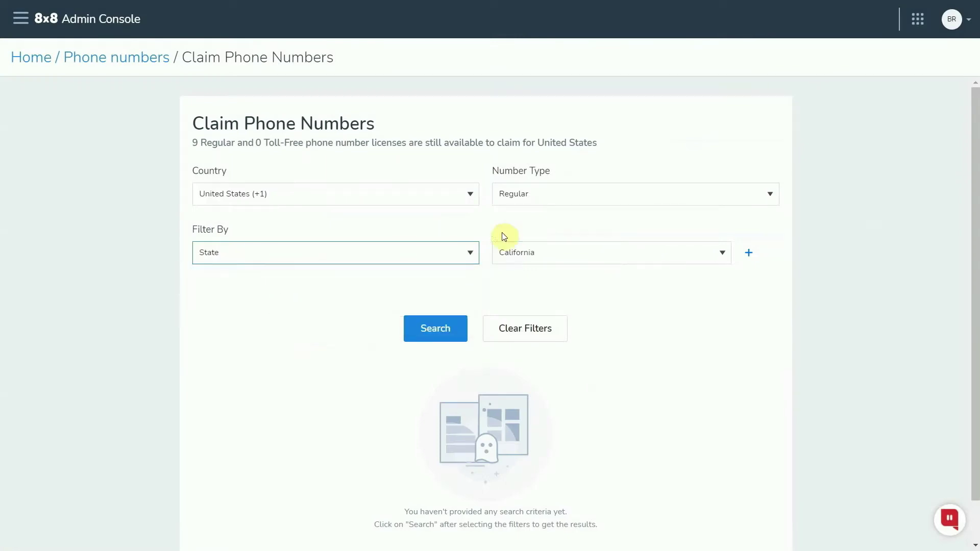
pyautogui.click(549, 253)
pyautogui.scroll(-3, 547, 383)
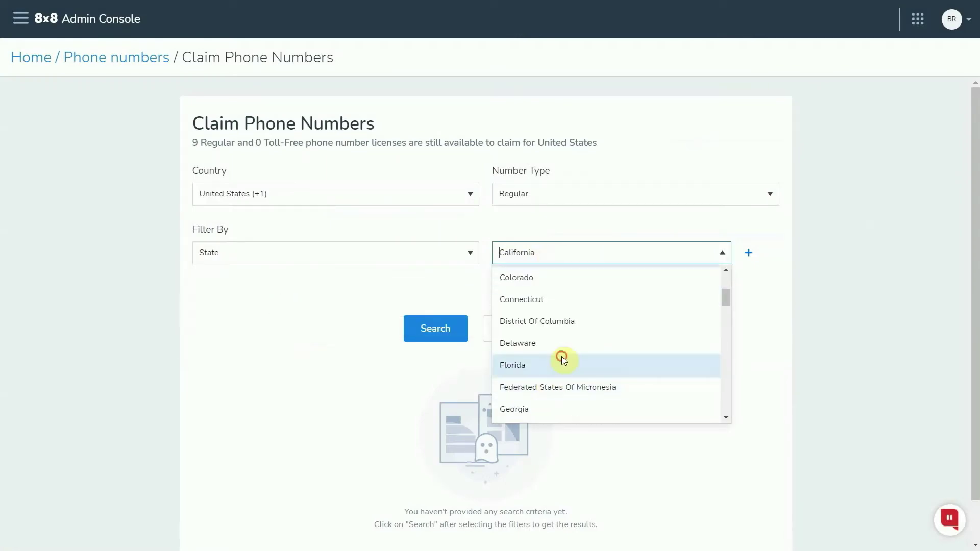
pyautogui.click(562, 359)
pyautogui.click(419, 335)
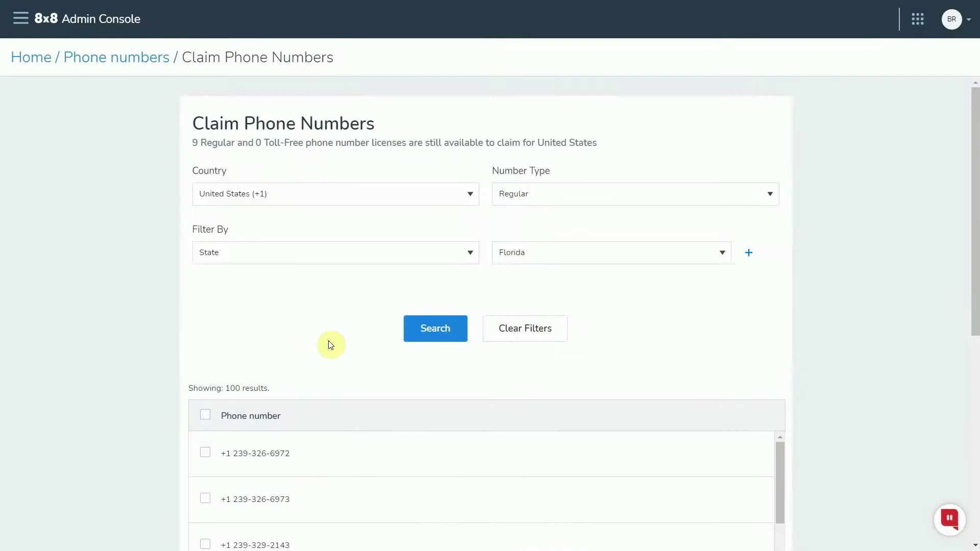
# - Claim a ticked Florida number and return to the Phone numbers list
pyautogui.scroll(-5, 331, 345)
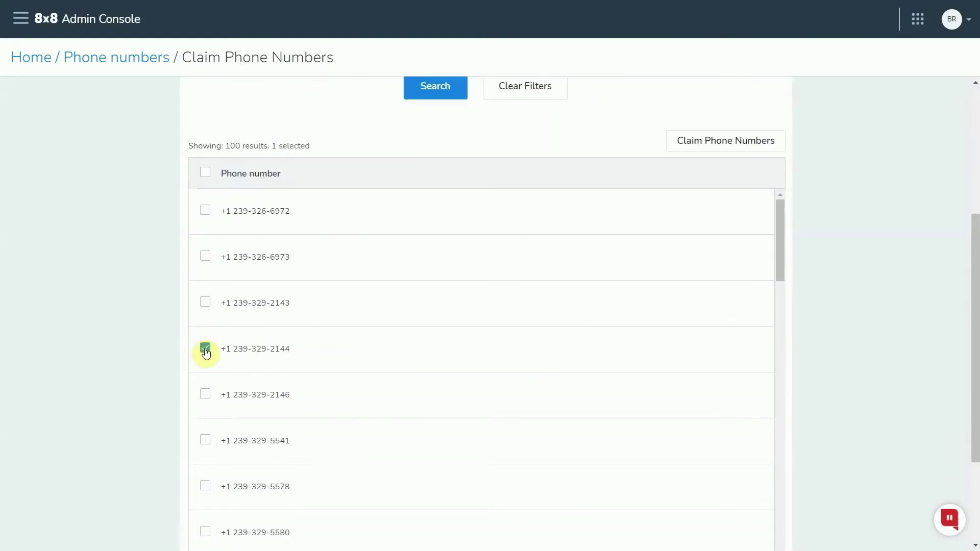
pyautogui.click(713, 143)
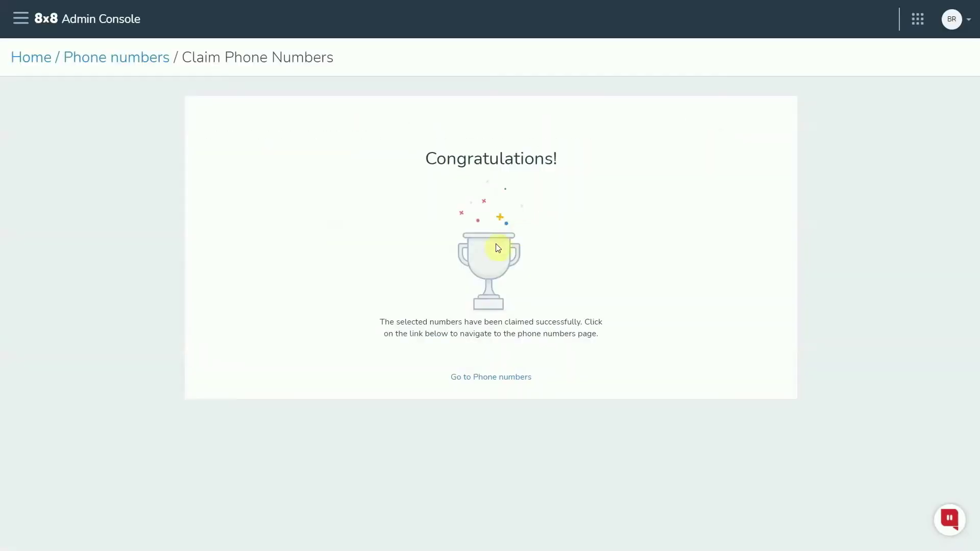
pyautogui.click(472, 378)
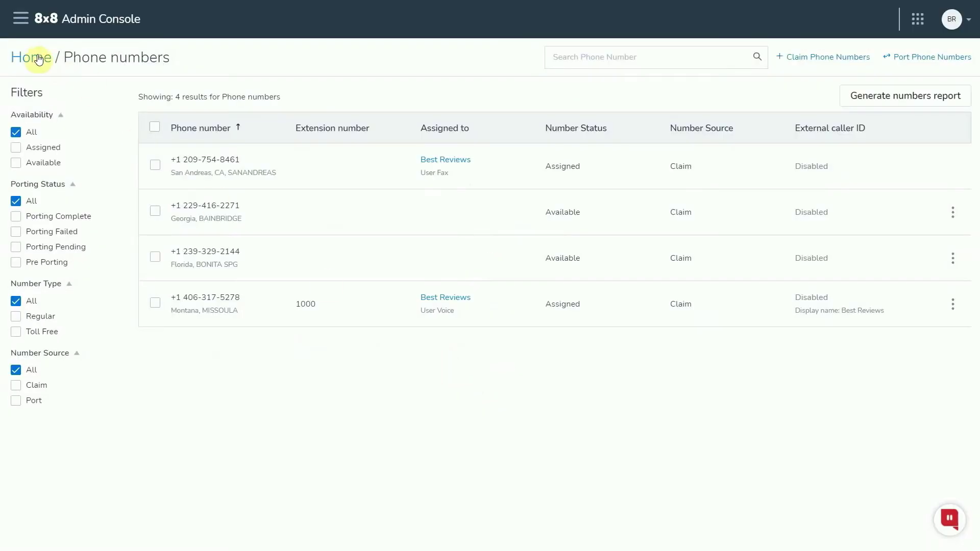
# - Start a new user from the Users list and enter the user's name and email
pyautogui.click(42, 56)
pyautogui.click(69, 142)
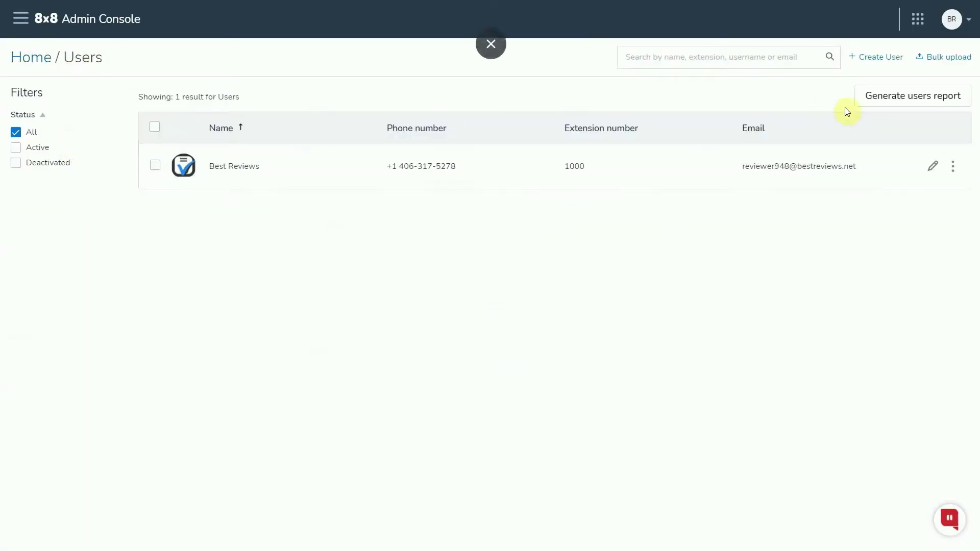
pyautogui.click(874, 64)
pyautogui.click(369, 174)
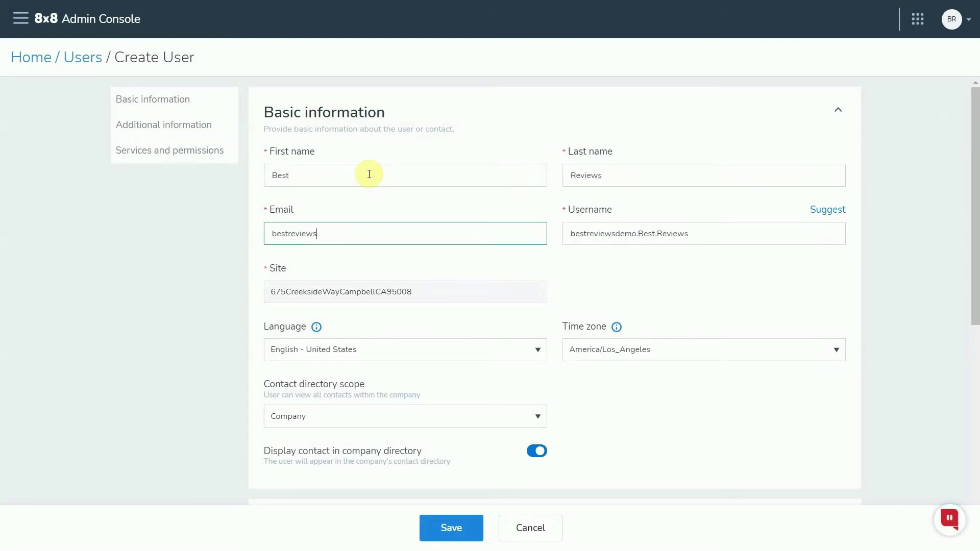
pyautogui.scroll(-8, 645, 403)
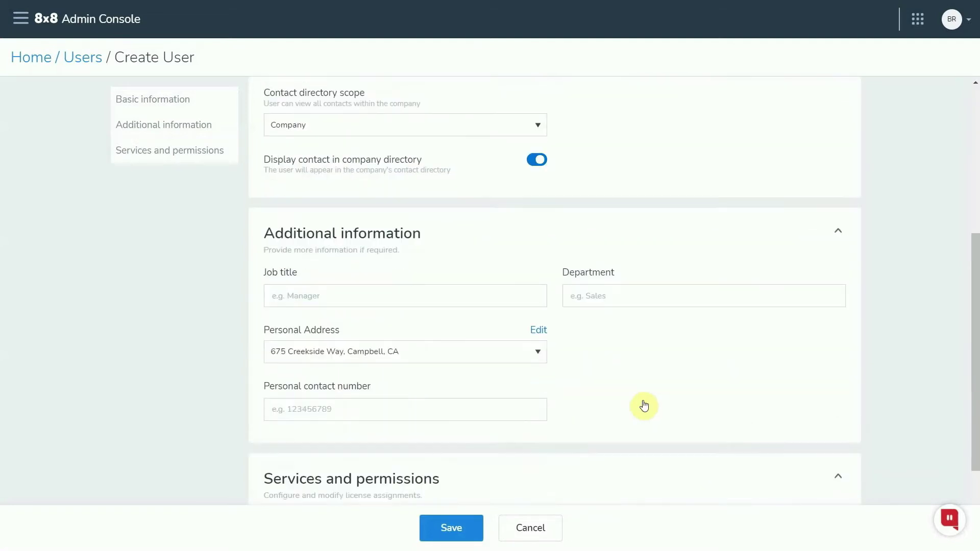
# - Assign the X Series service and the first available phone number to the user
pyautogui.click(517, 460)
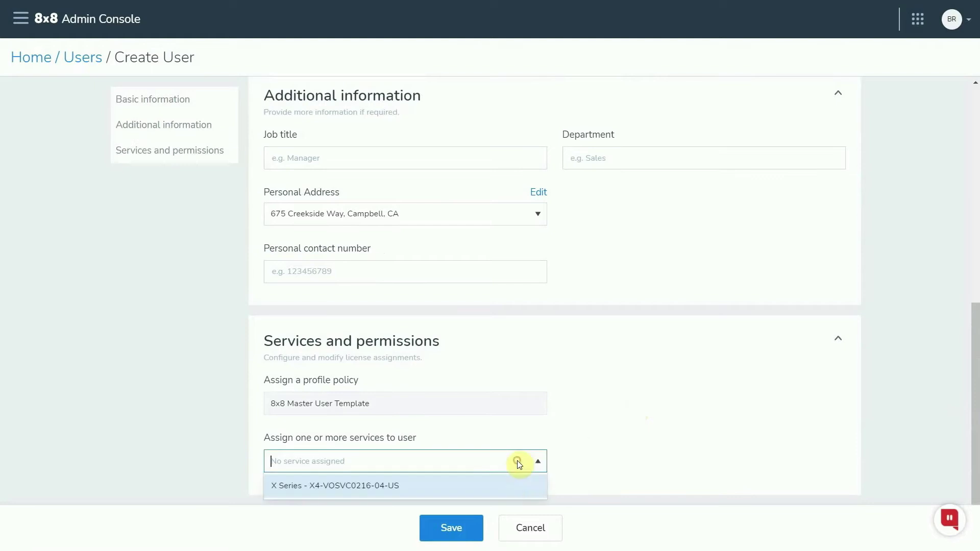
pyautogui.click(507, 486)
pyautogui.scroll(-8, 564, 373)
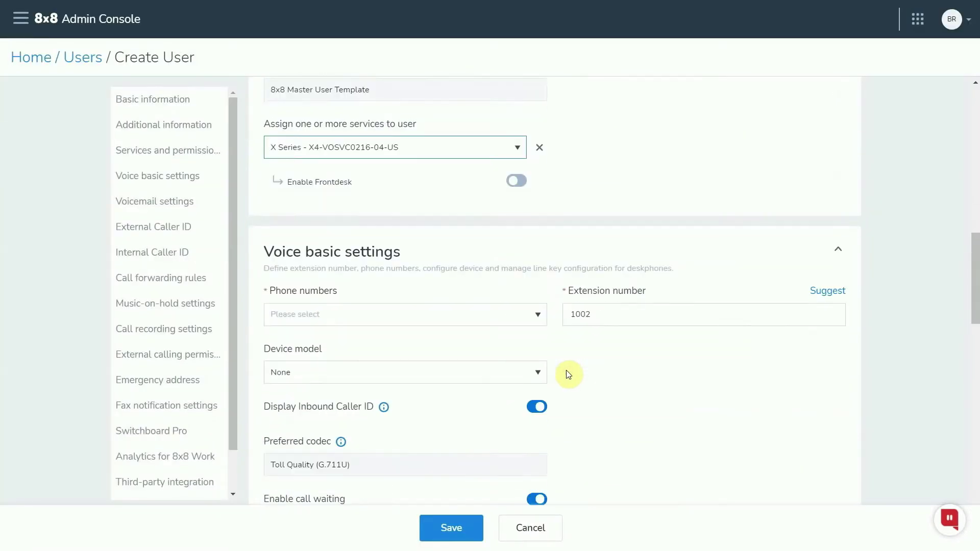
pyautogui.click(484, 203)
pyautogui.click(479, 226)
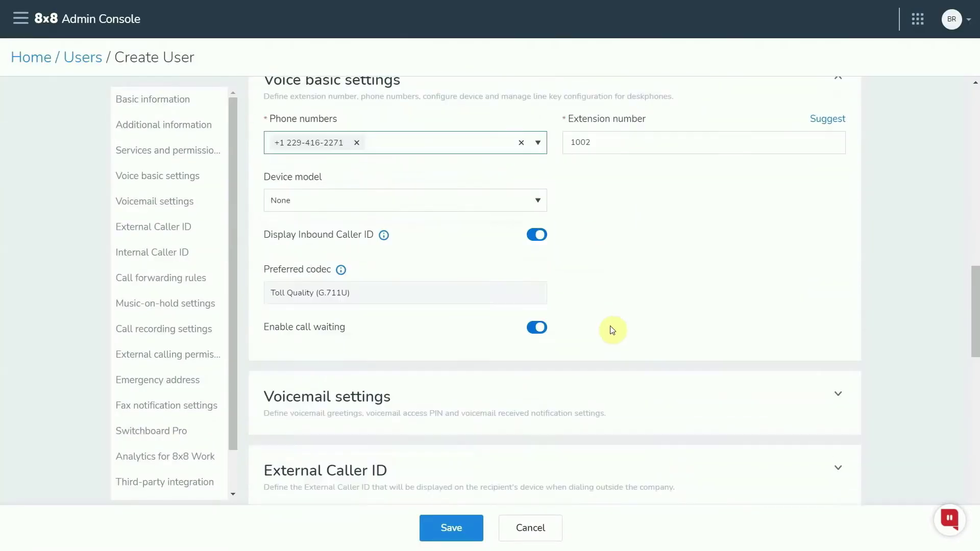
# - Save the new user, which receives extension 1002
pyautogui.scroll(-5, 612, 329)
pyautogui.scroll(-8, 612, 331)
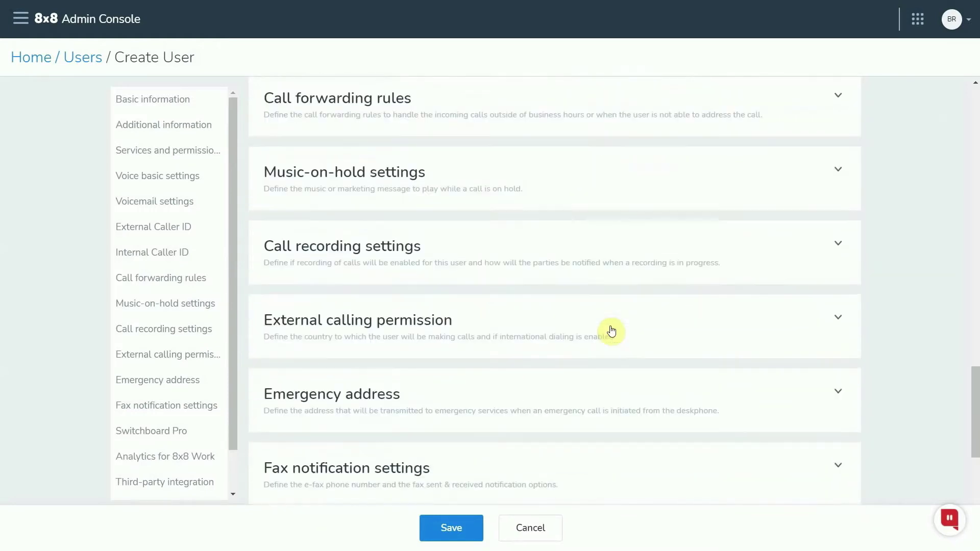
pyautogui.scroll(-3, 613, 331)
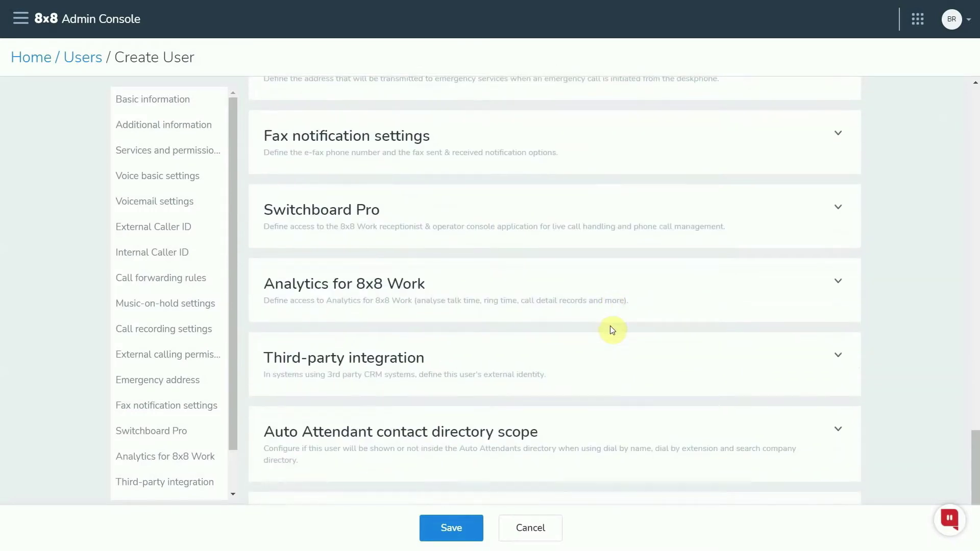
pyautogui.click(462, 528)
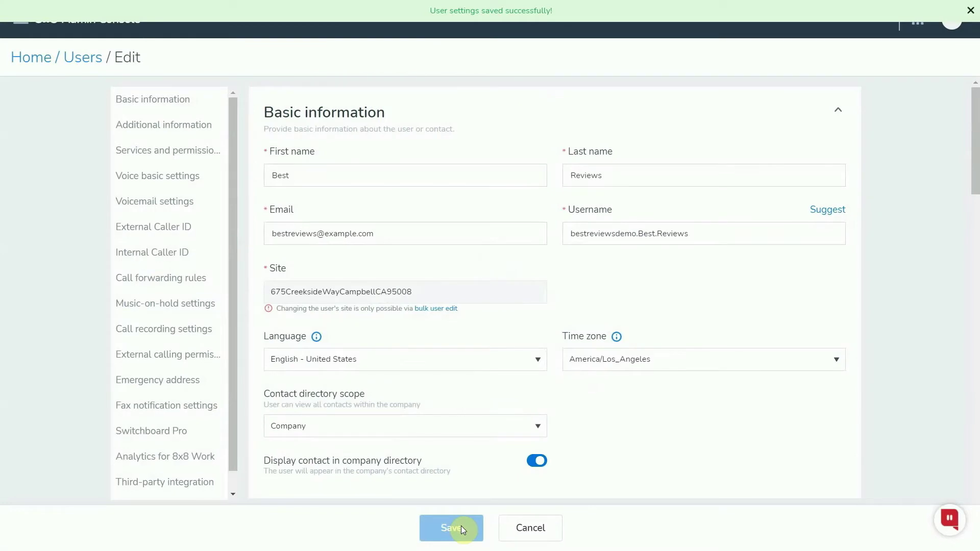
# - Scroll the Download 8x8 Work for Desktop article down to System Requirements
pyautogui.scroll(-2, 225, 270)
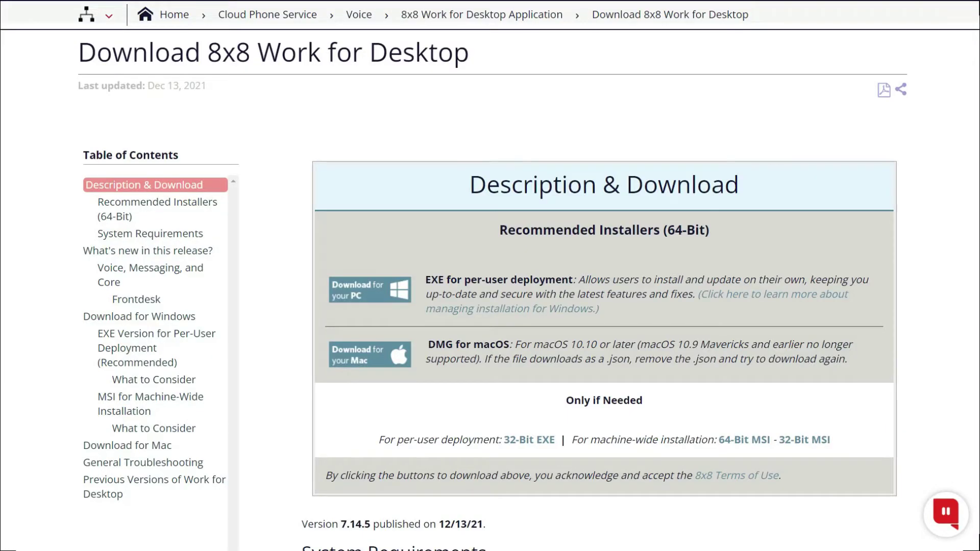
pyautogui.scroll(-5, 604, 286)
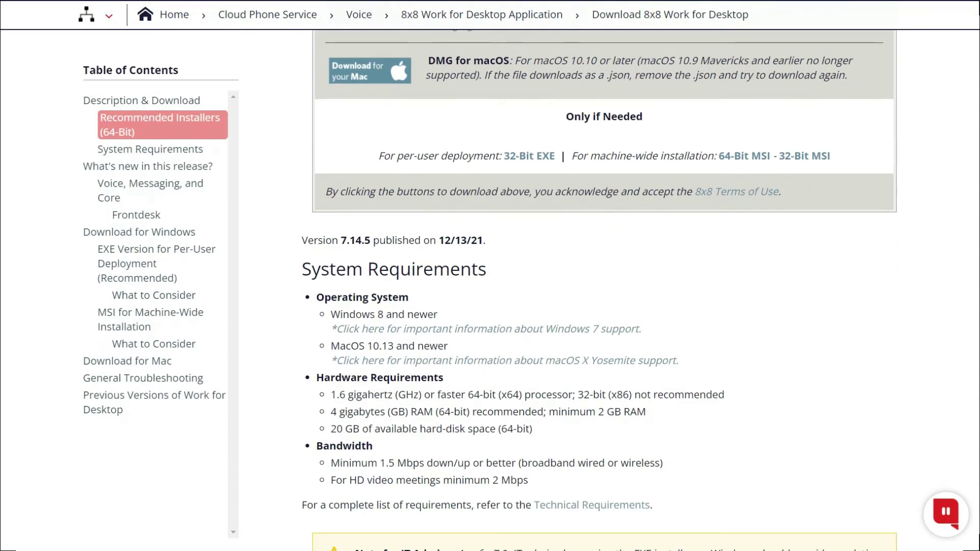
# - Scroll the 8x8 University Mobile page down to the Android and iOS download links
pyautogui.scroll(-2, 604, 285)
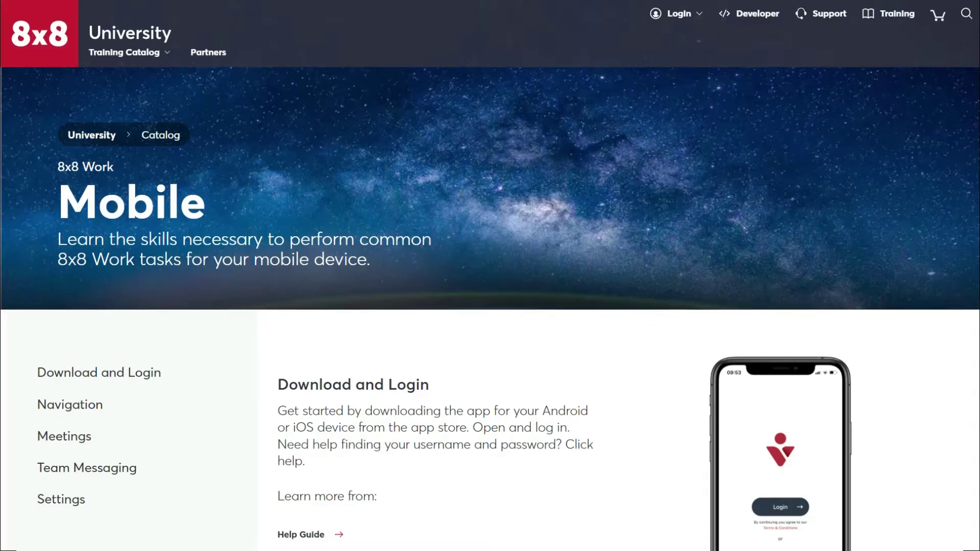
pyautogui.scroll(-2, 490, 276)
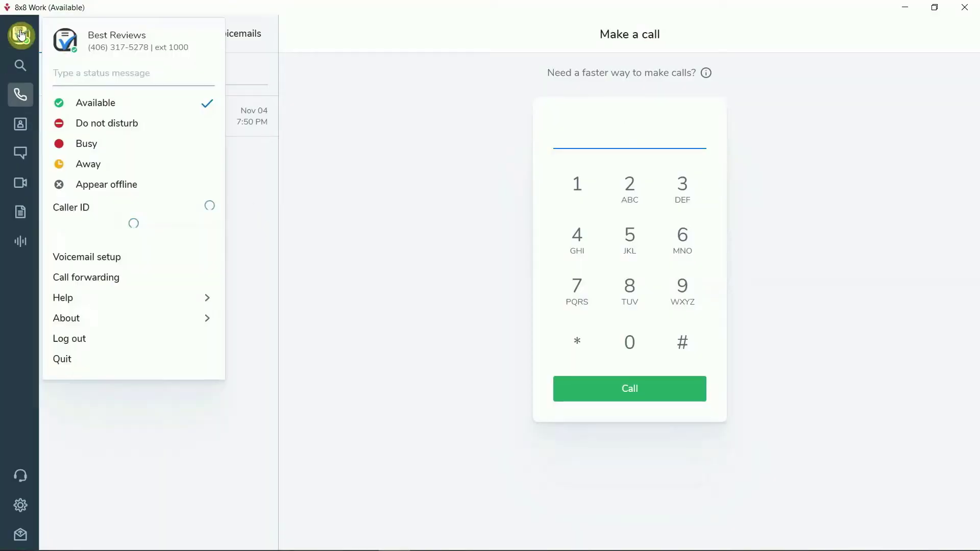
# - Set status to Away and browse the Audio/Video, Notifications, Contacts and Voicemail settings
pyautogui.click(105, 169)
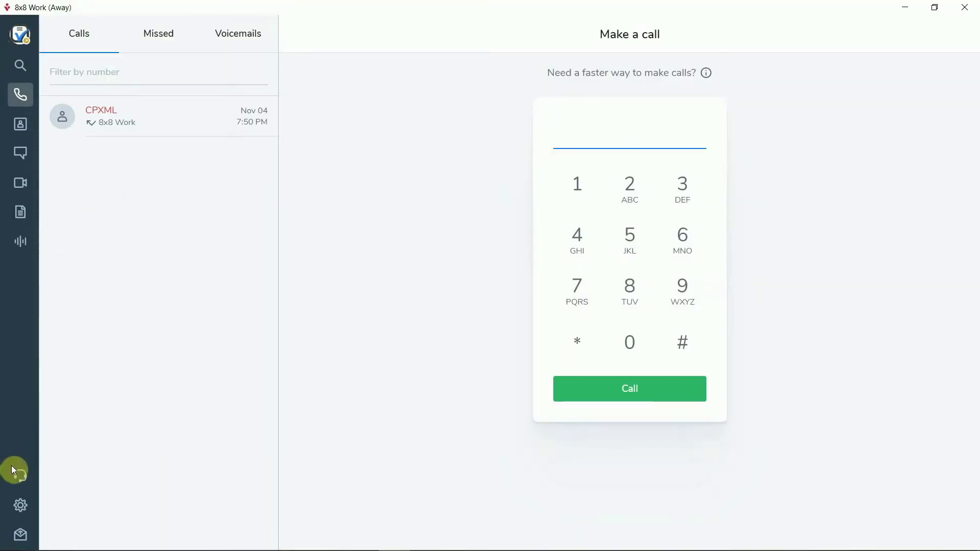
pyautogui.click(21, 505)
pyautogui.click(118, 81)
pyautogui.click(122, 102)
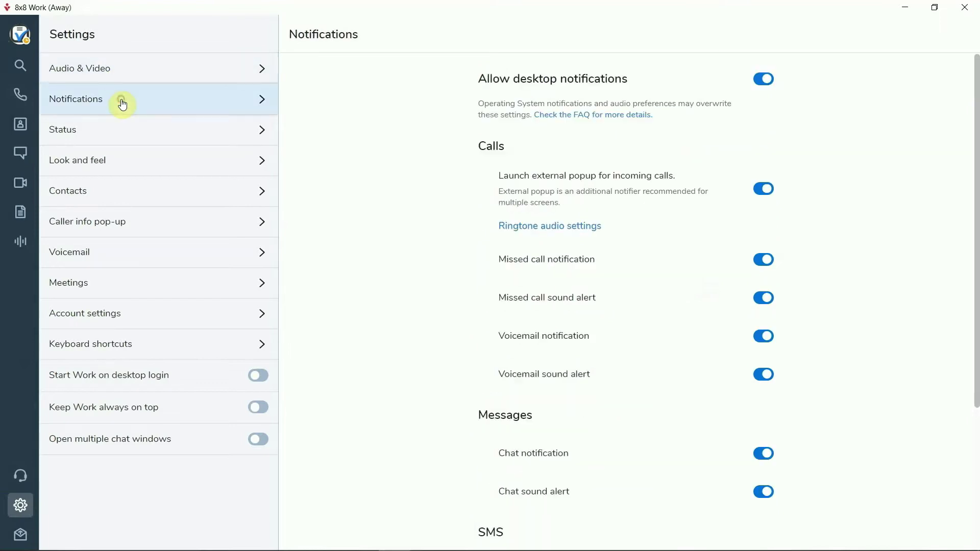
pyautogui.click(111, 201)
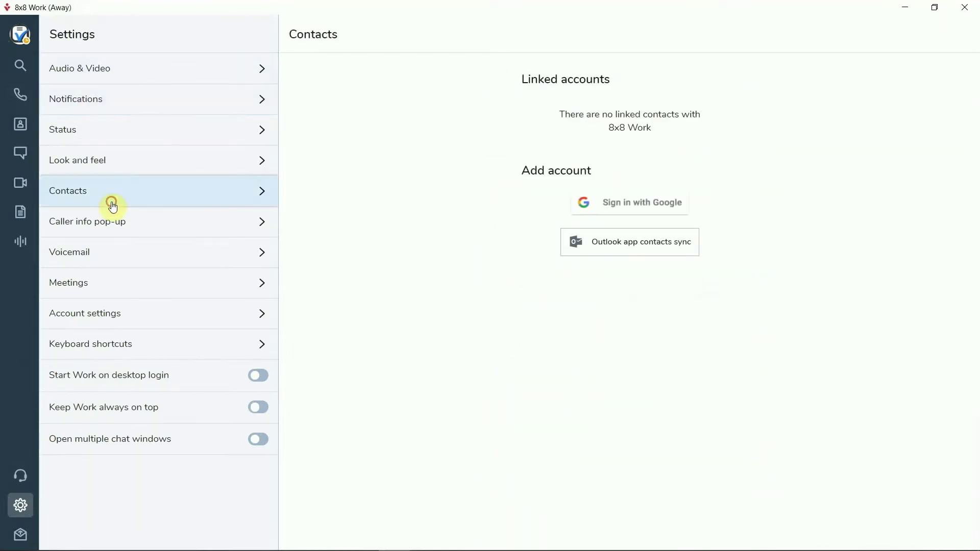
pyautogui.click(109, 259)
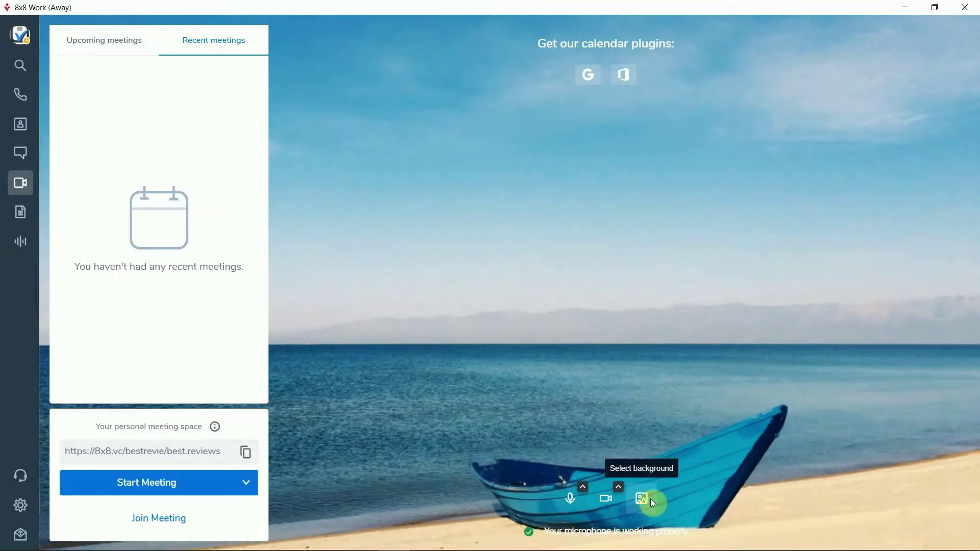
# - Apply the Sunrise virtual background
pyautogui.click(647, 499)
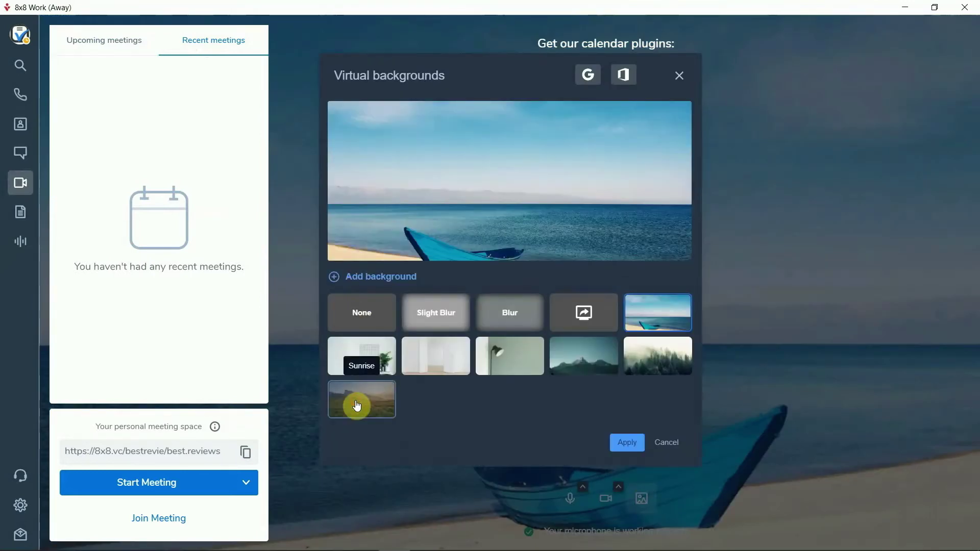
pyautogui.click(357, 406)
pyautogui.click(627, 442)
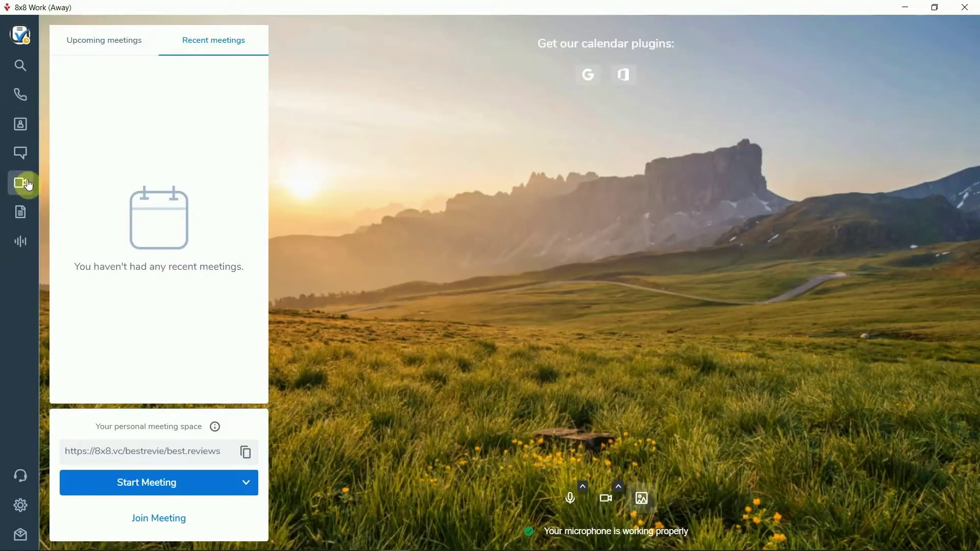
# - Send 'hello there!' with wave emojis to the 8x8 Review room, then open Fax
pyautogui.click(20, 156)
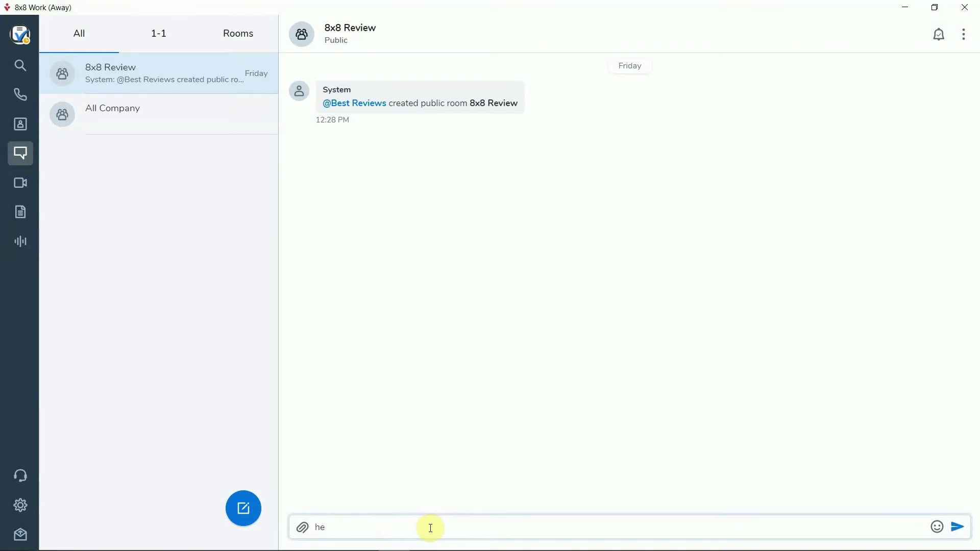
pyautogui.click(938, 527)
pyautogui.write('wave')
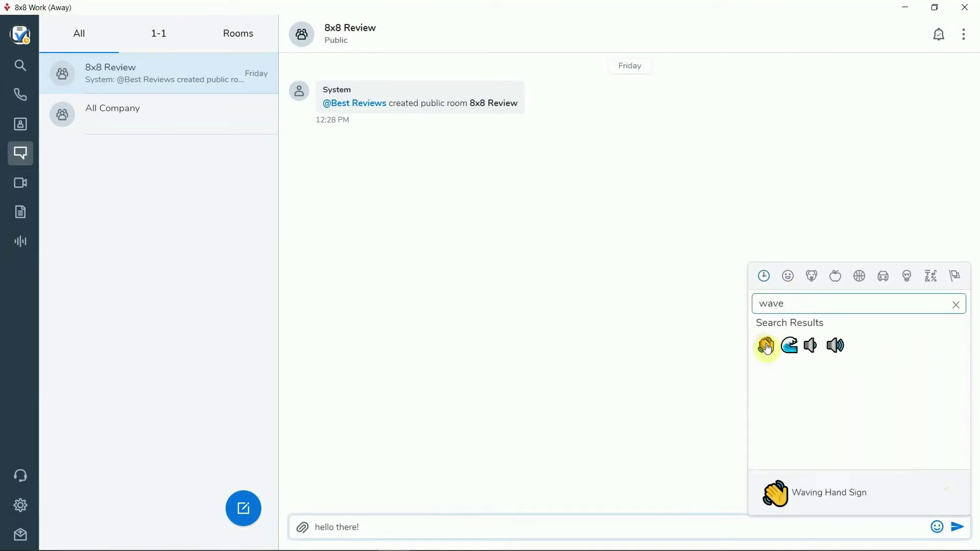
pyautogui.press('Return')
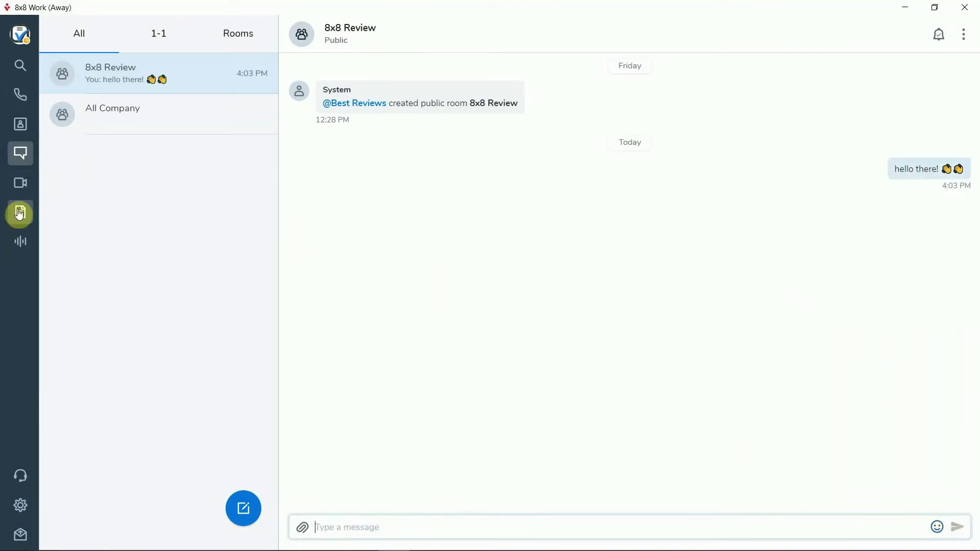
pyautogui.click(20, 213)
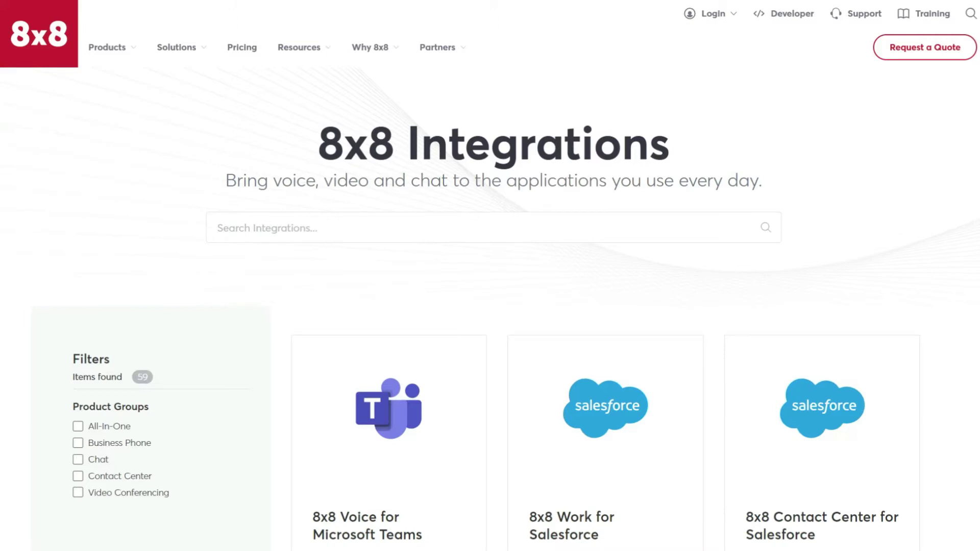
# - Scroll the 8x8 Integrations catalogue down to the Zendesk, Zoho and Microsoft Azure cards
pyautogui.scroll(-3, 490, 327)
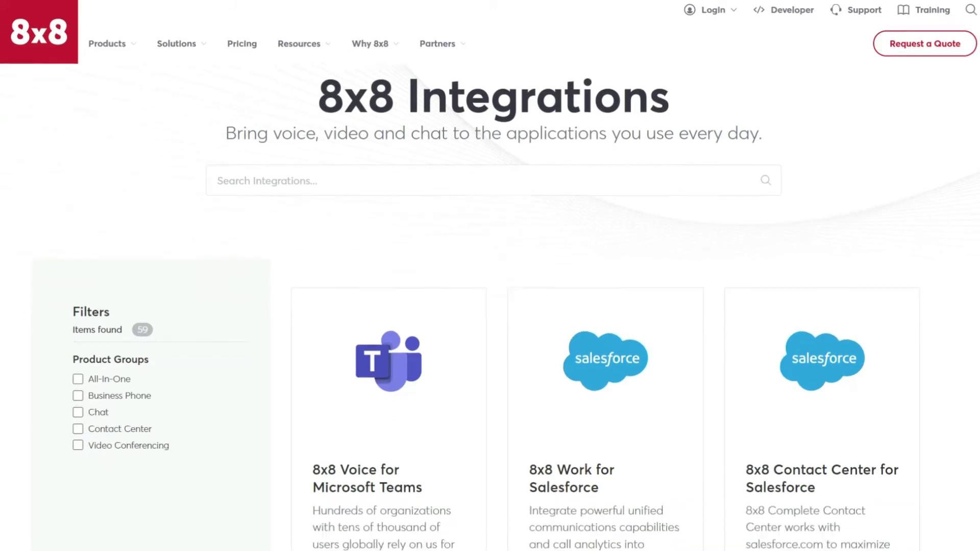
pyautogui.scroll(-2, 490, 327)
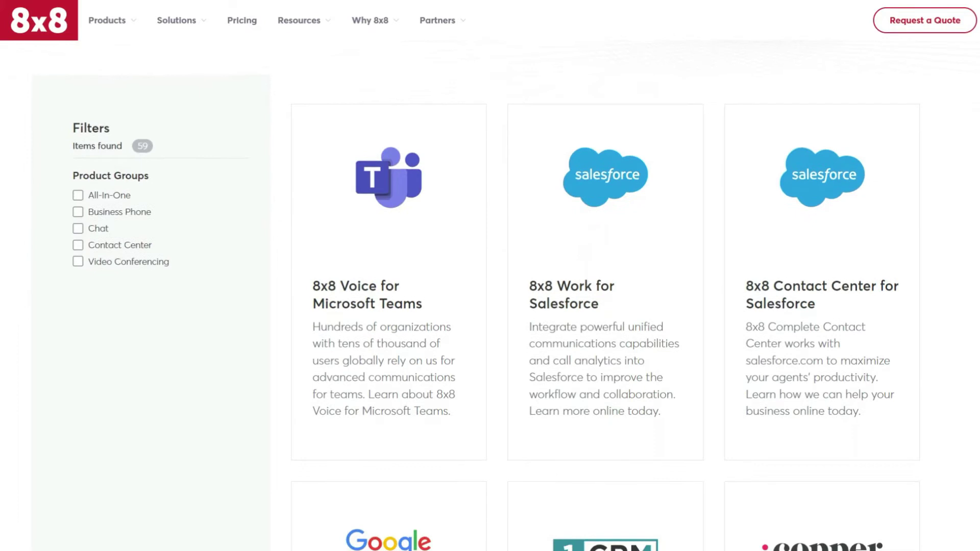
pyautogui.scroll(-6, 490, 296)
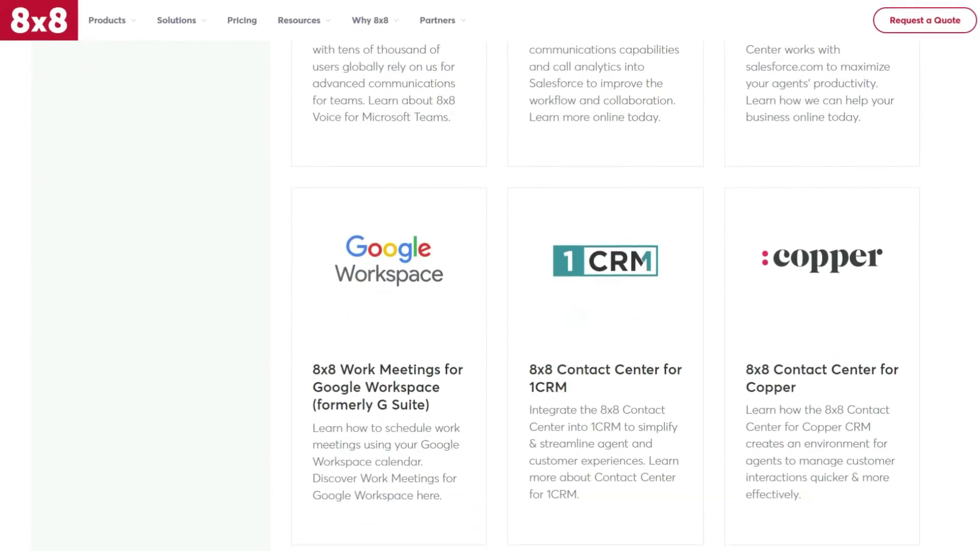
pyautogui.scroll(-5, 490, 296)
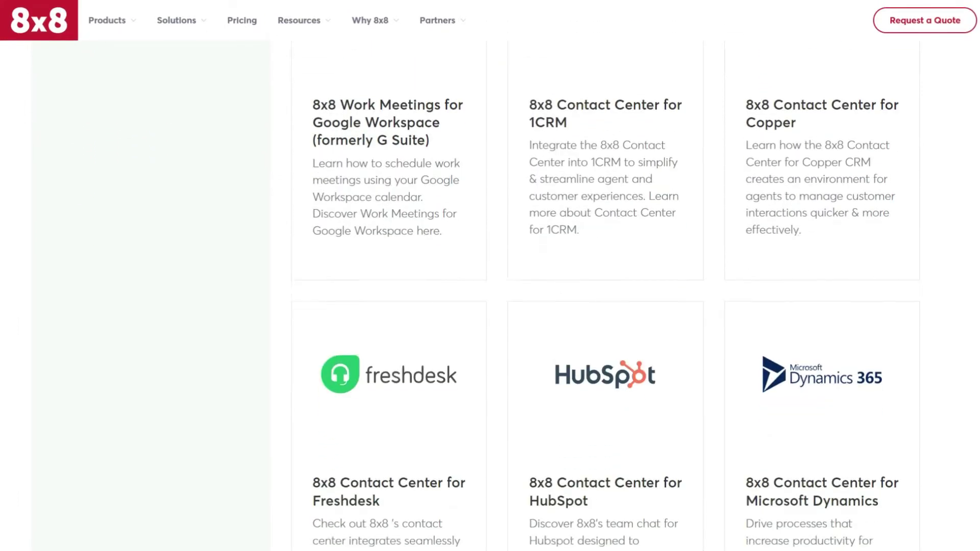
pyautogui.scroll(-5, 490, 296)
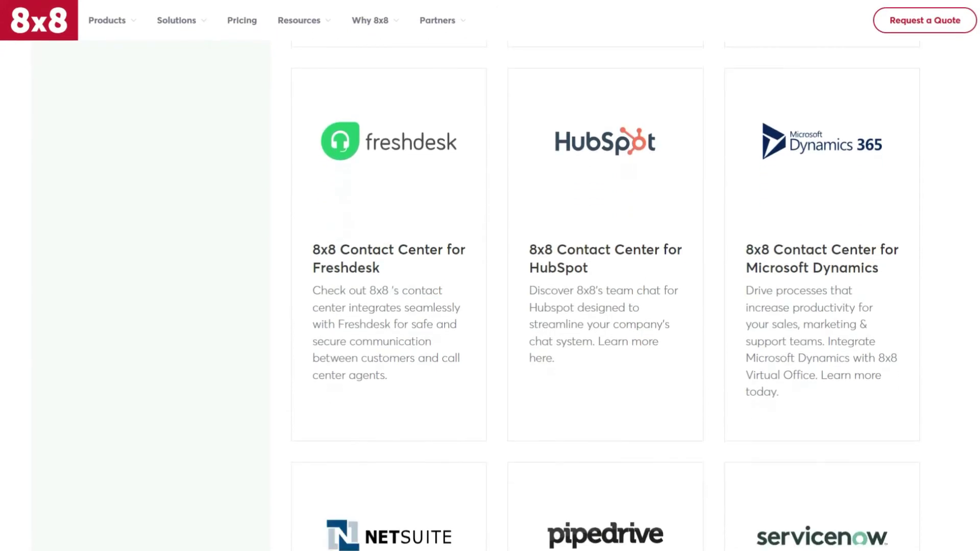
pyautogui.scroll(-6, 490, 296)
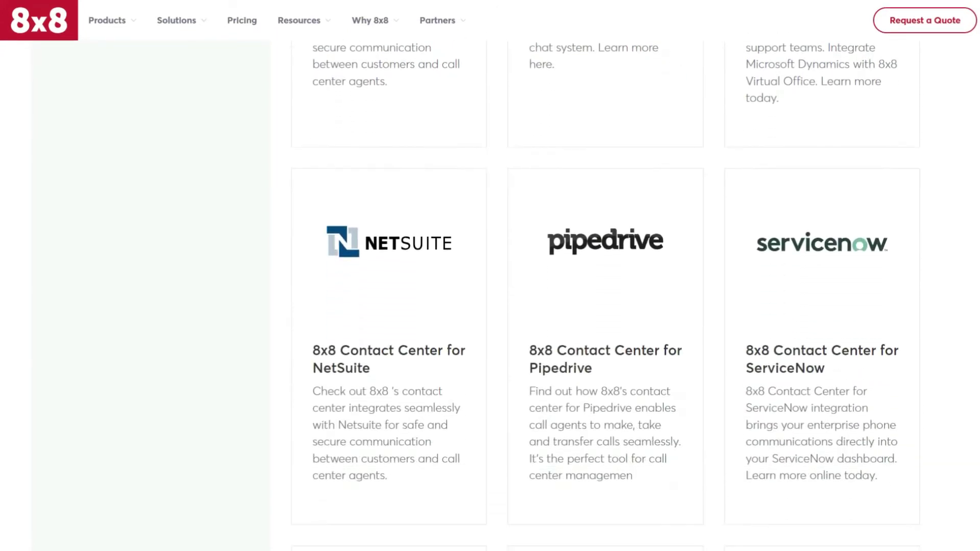
pyautogui.scroll(-5, 490, 296)
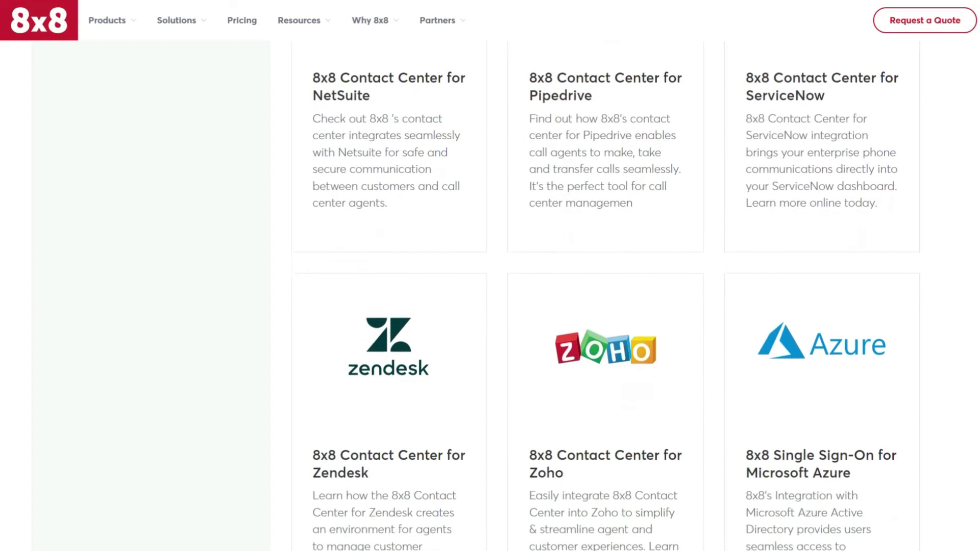
pyautogui.scroll(-2, 490, 296)
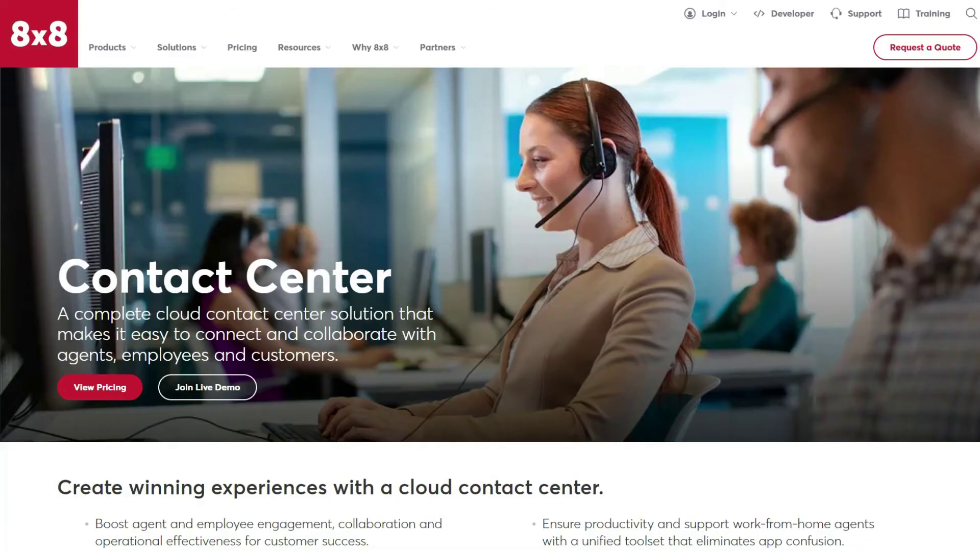
# - Scroll the Contact Center page's routing and features down to the X-Series discount and Express trial deals
pyautogui.scroll(-7, 490, 276)
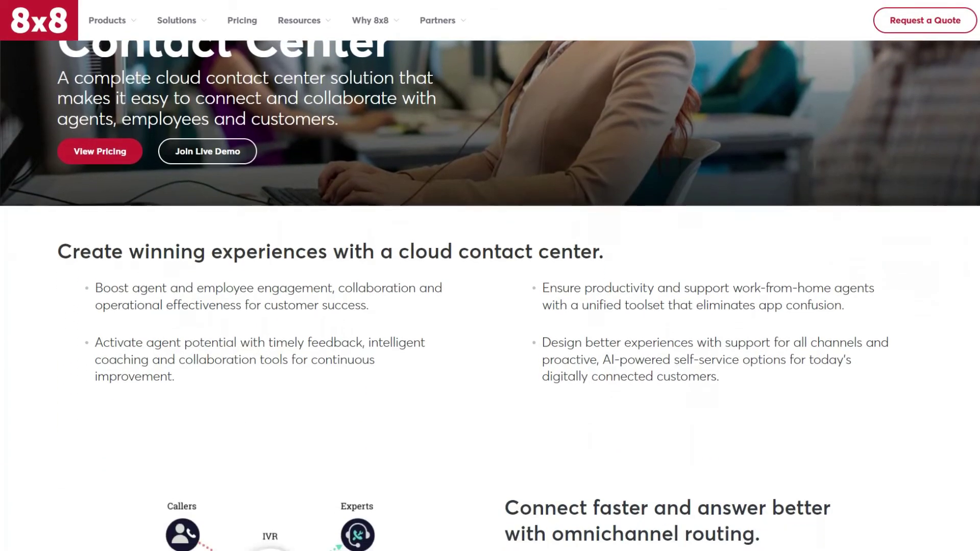
pyautogui.scroll(-5, 490, 276)
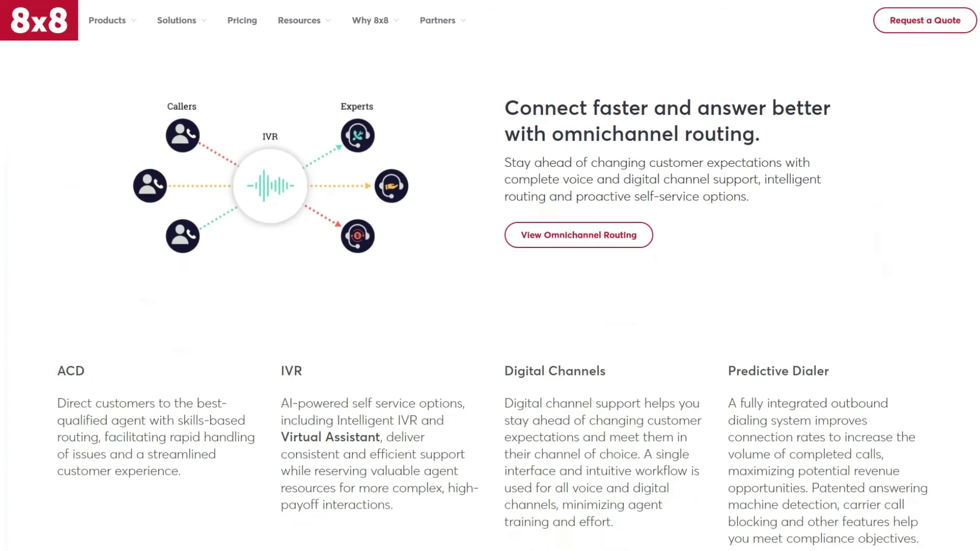
pyautogui.scroll(-5, 490, 276)
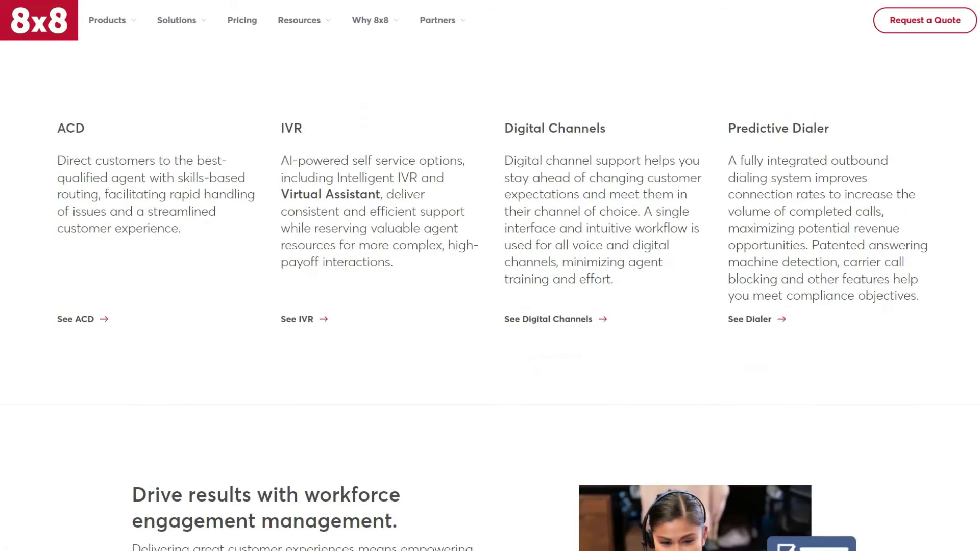
pyautogui.scroll(-7, 490, 275)
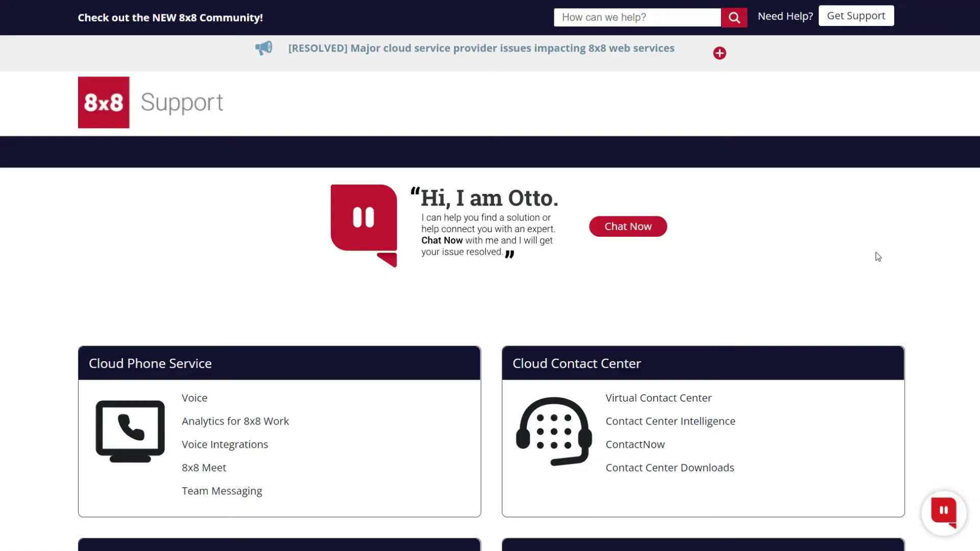
# - Open the support chat at bottom right and submit an email to start talking with Otto
pyautogui.scroll(-3, 876, 252)
pyautogui.scroll(-5, 876, 252)
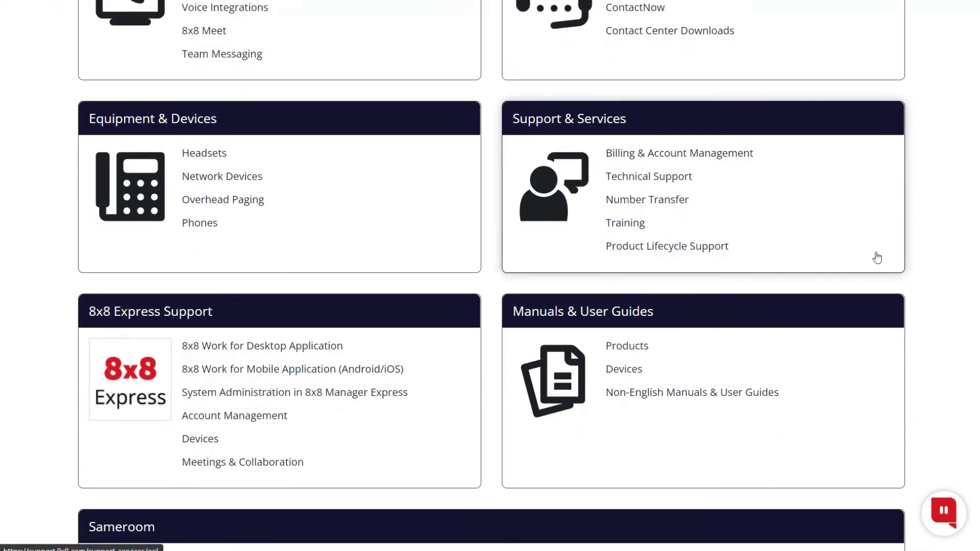
pyautogui.scroll(-3, 877, 257)
pyautogui.scroll(-2, 876, 252)
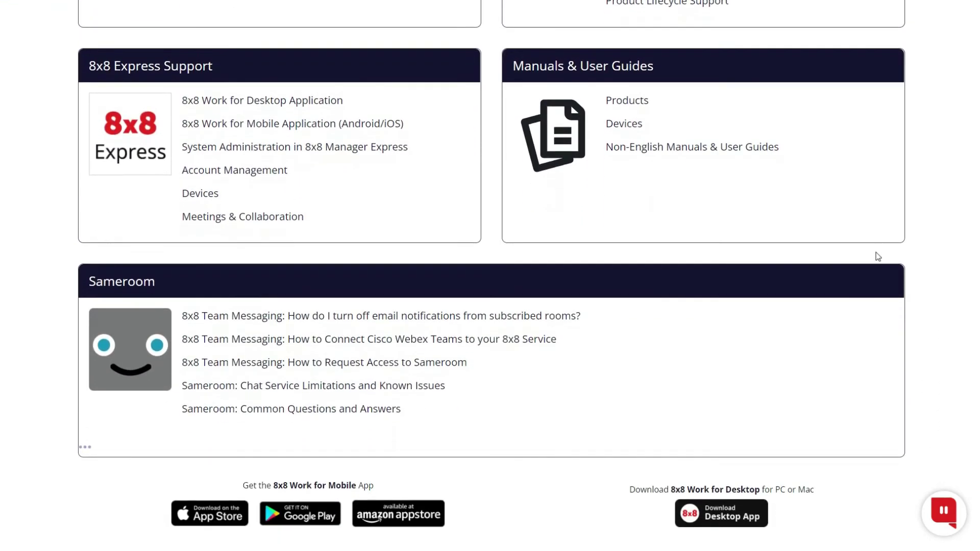
pyautogui.click(948, 515)
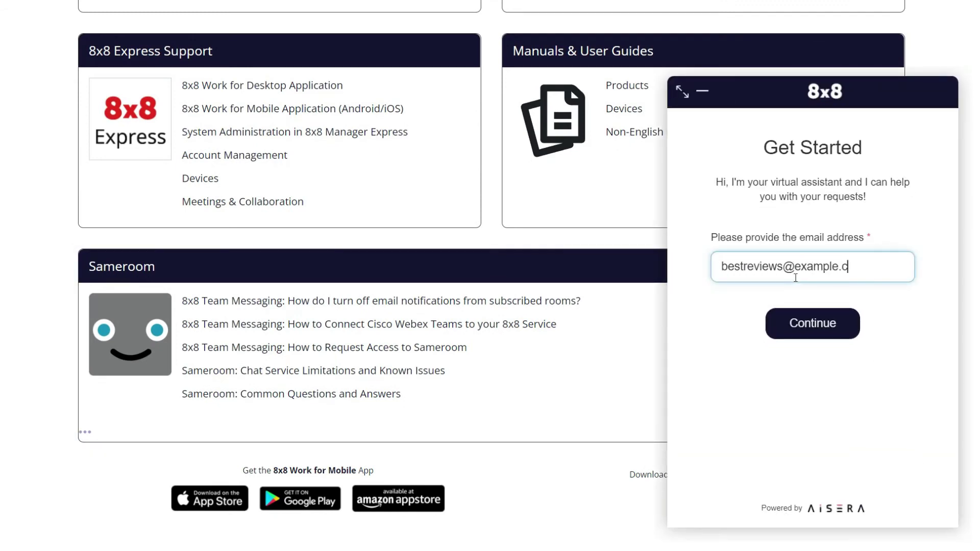
pyautogui.press('Return')
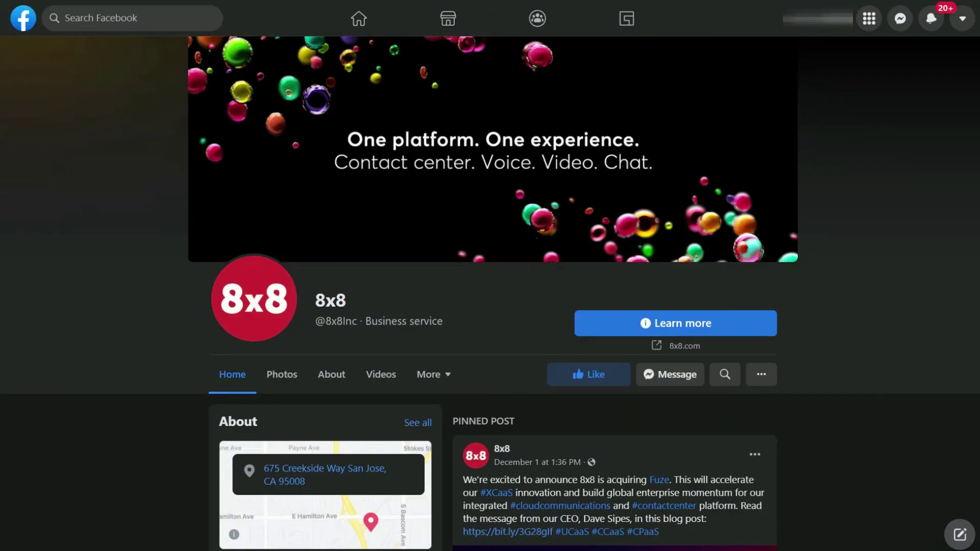
# - Scroll the 8x8 Facebook page down to its About details and the pinned 8x8 + fuze post
pyautogui.scroll(-3, 490, 291)
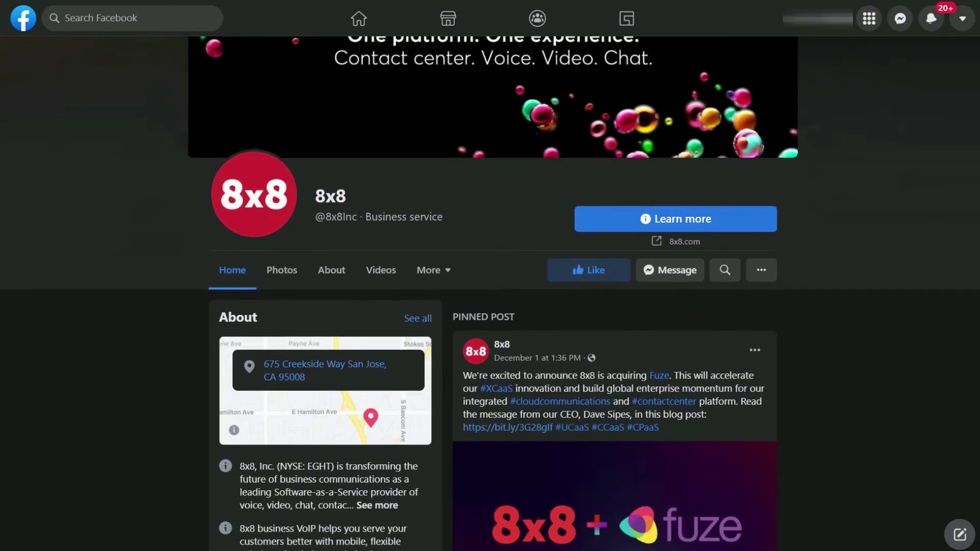
pyautogui.scroll(-1, 490, 291)
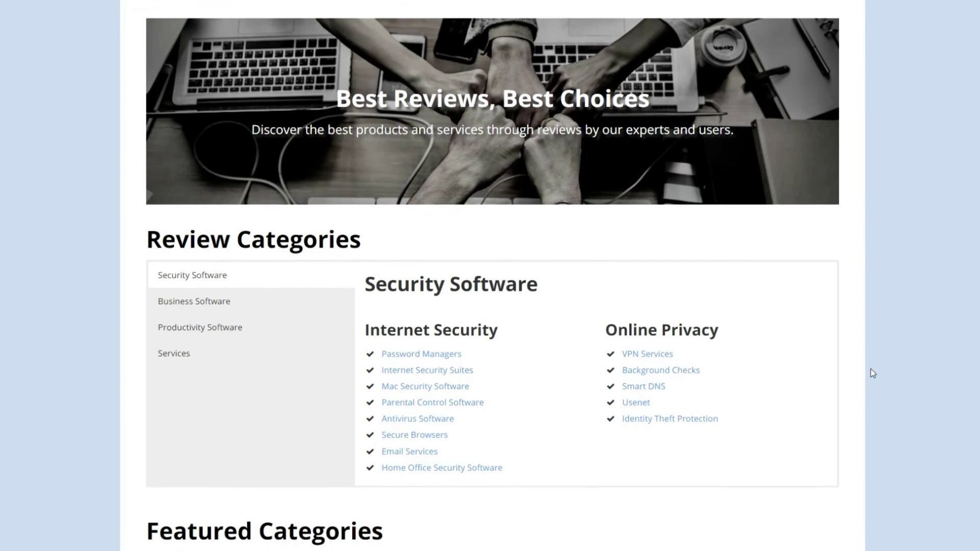
# - Open Business Software > Virtual Phone Systems and scroll to the ranking table showing 8x8 second
pyautogui.click(288, 240)
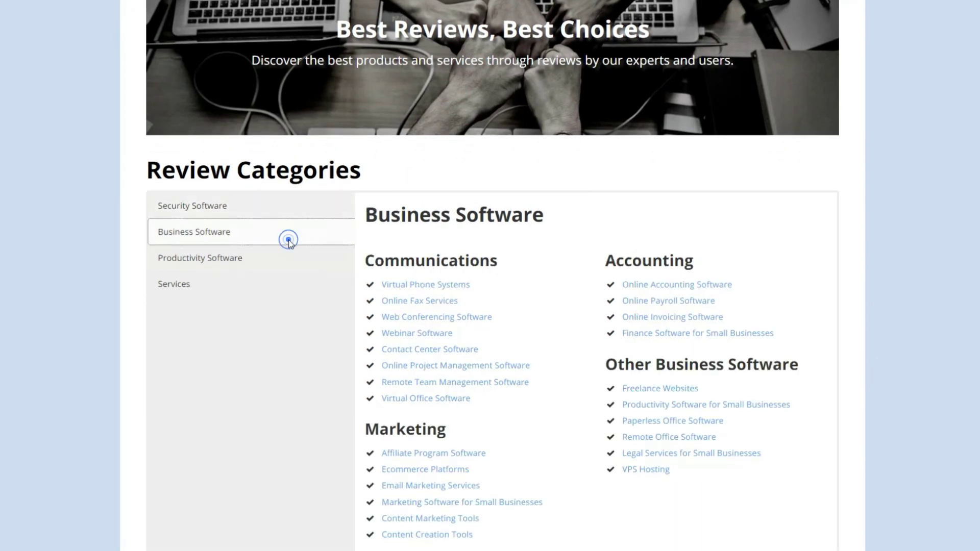
pyautogui.click(411, 289)
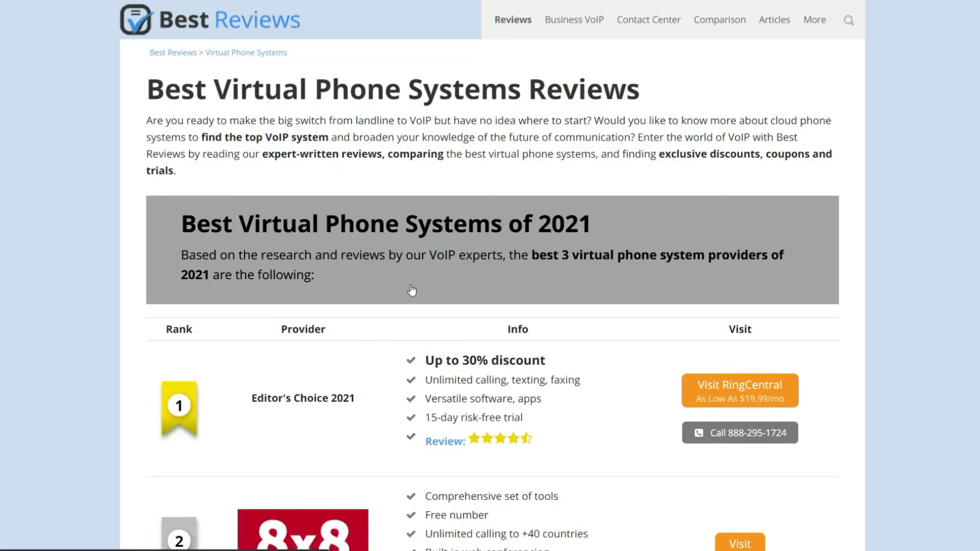
pyautogui.scroll(-1, 759, 482)
pyautogui.scroll(-2, 758, 474)
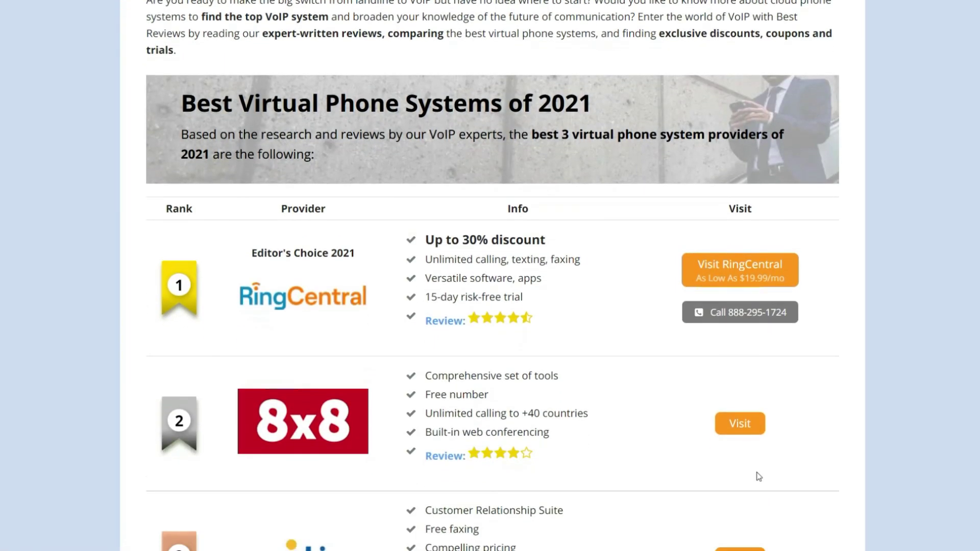